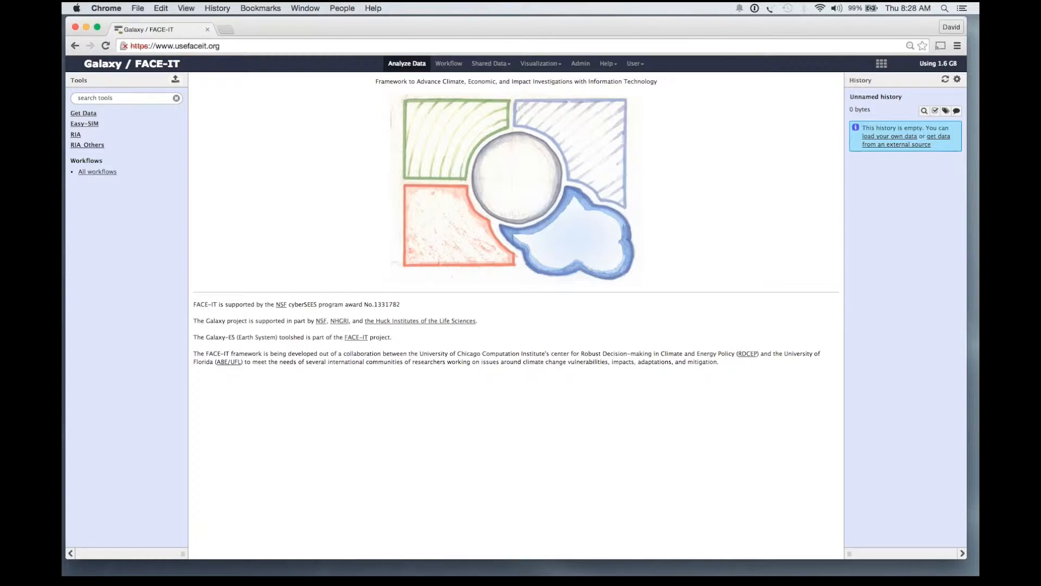
Preview the Get Data, Easy-SIM and RIA tool groups, leaving Get Data expanded.
left_click(84, 114)
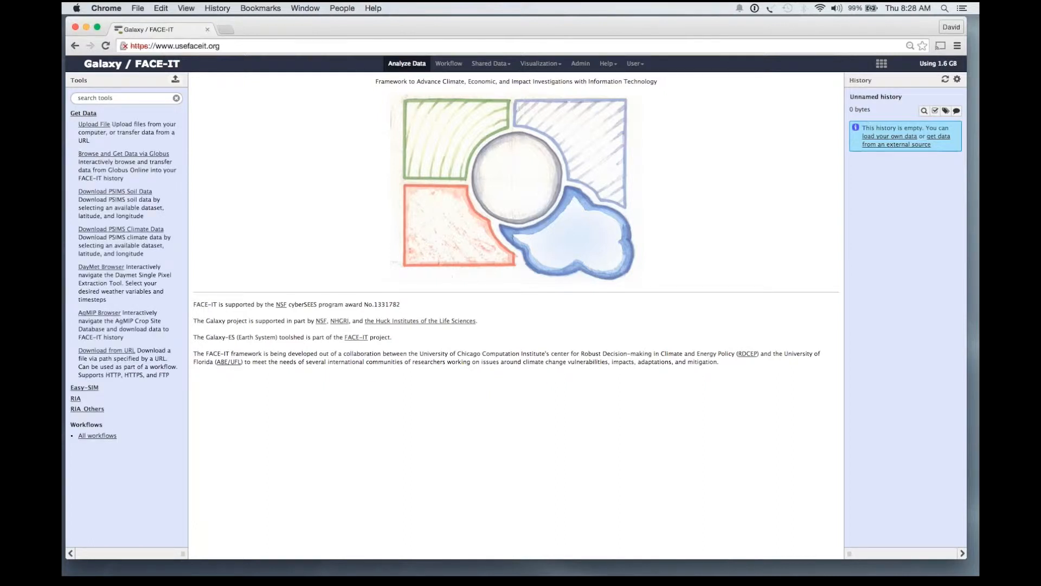
left_click(83, 114)
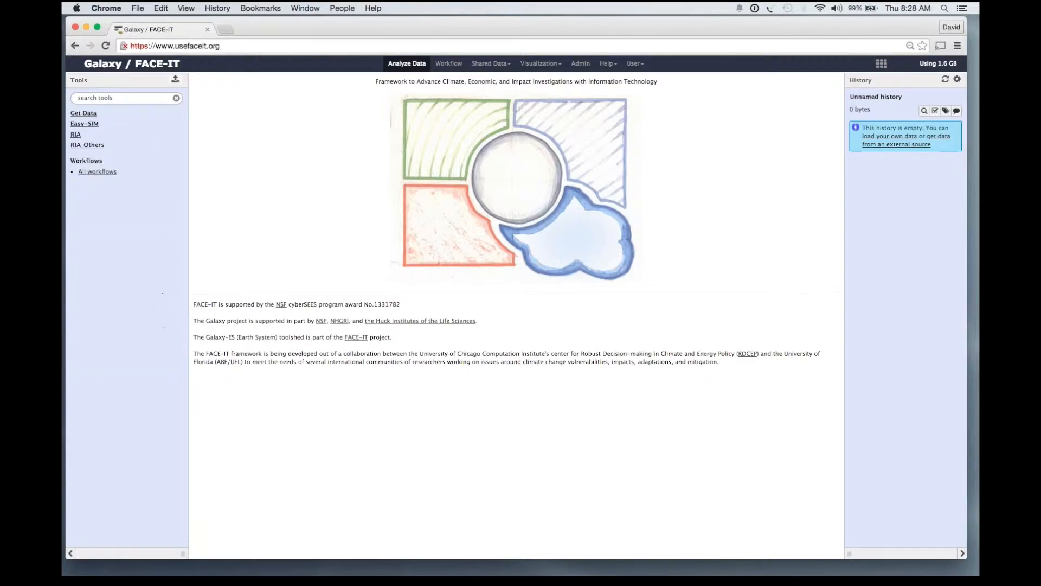
left_click(84, 123)
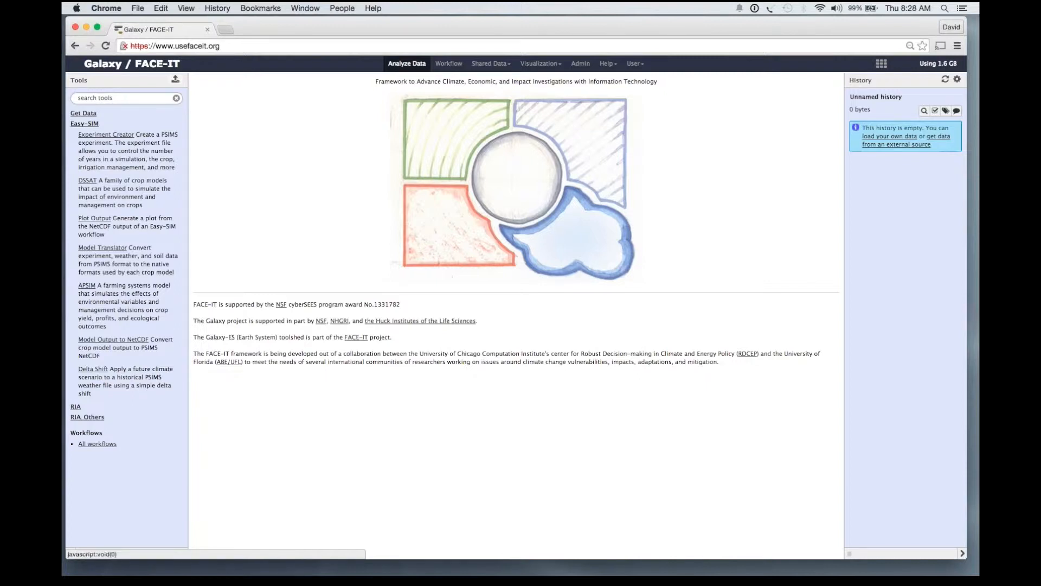
left_click(84, 123)
left_click(75, 135)
left_click(76, 134)
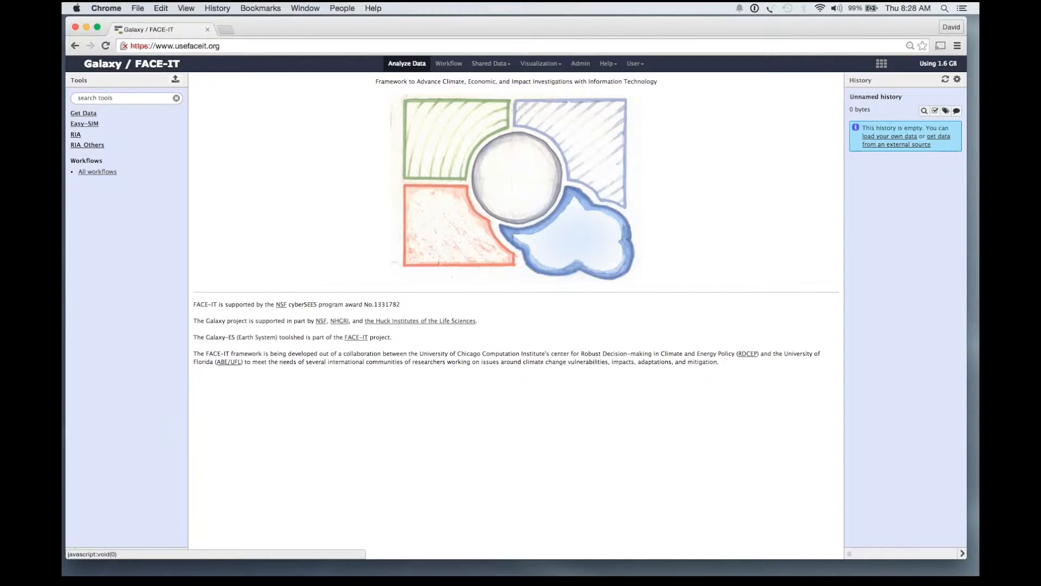
left_click(83, 113)
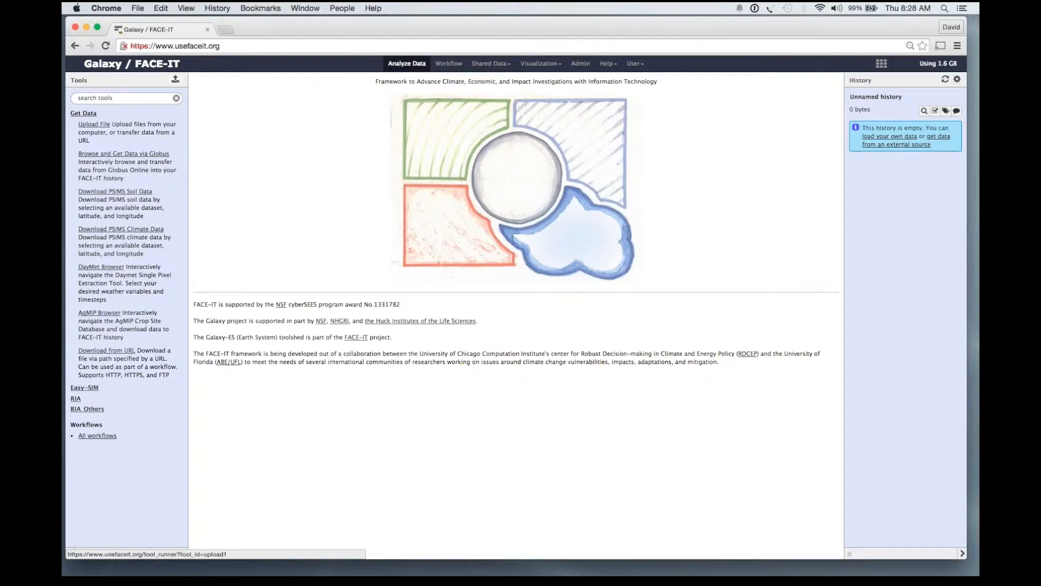
Upload experiment.json from the Downloads folder into the history.
left_click(94, 125)
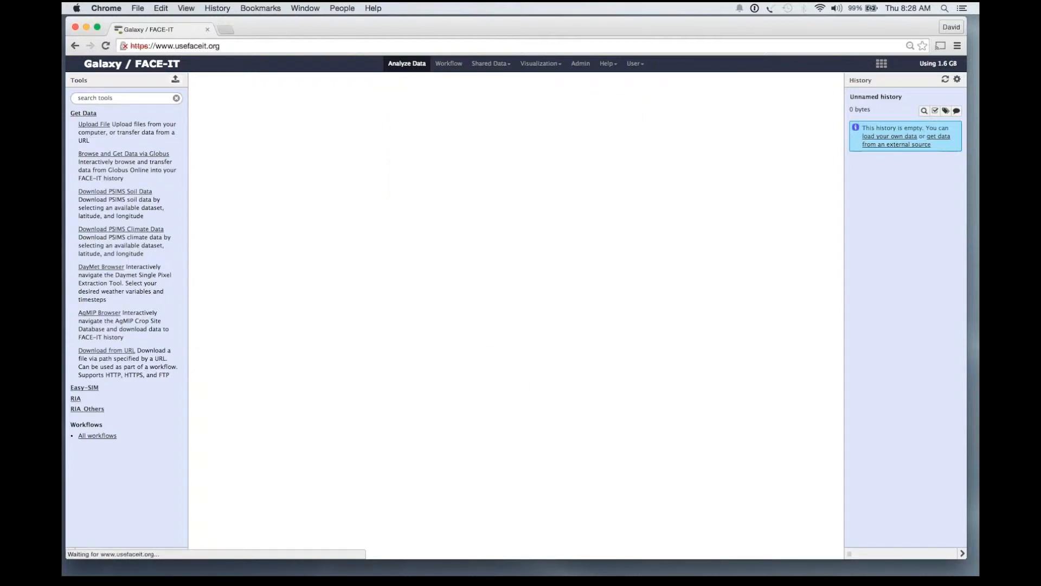
left_click(217, 139)
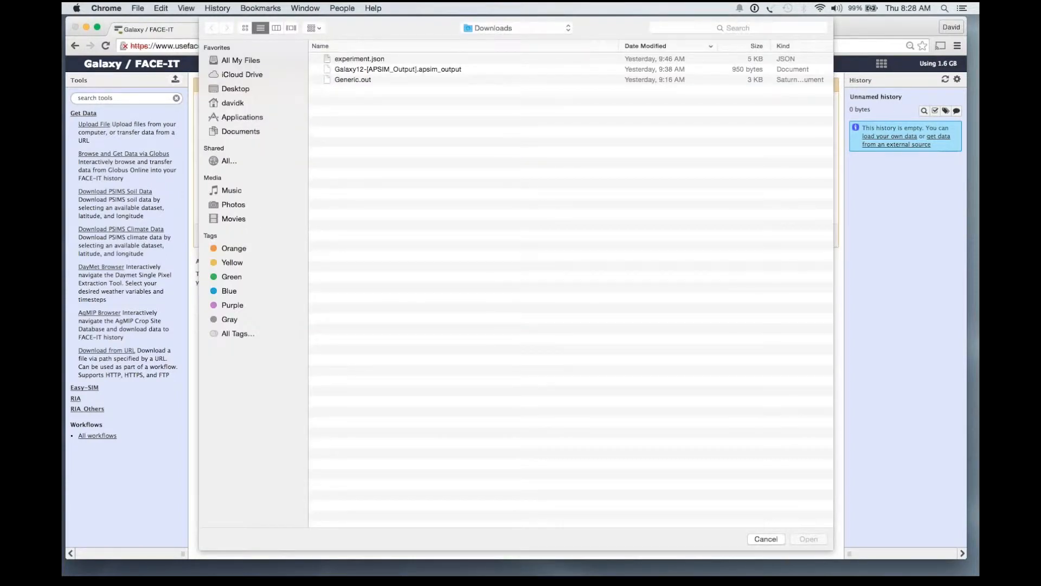
left_click(359, 59)
key("Return")
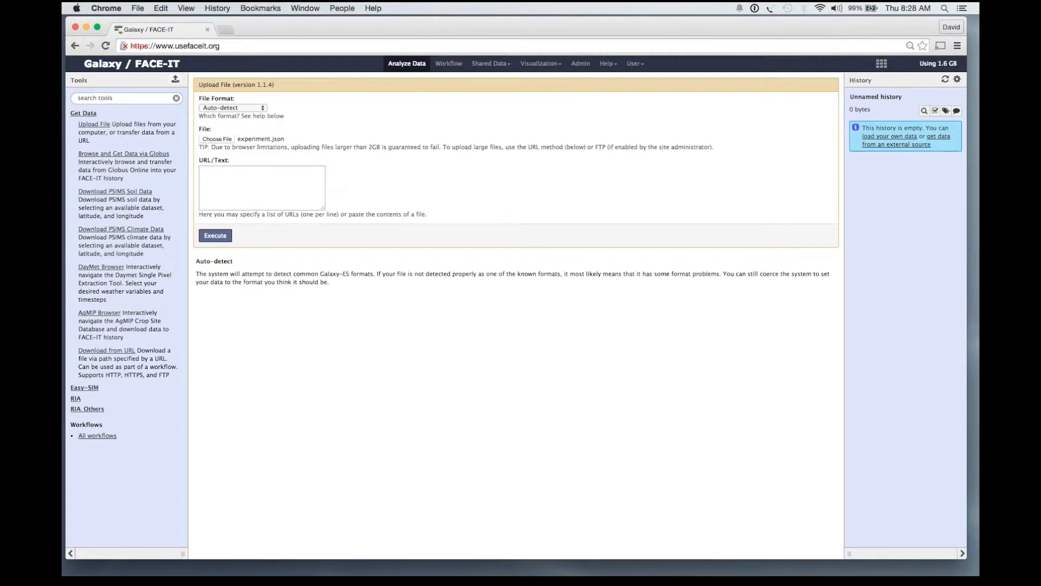
left_click(215, 235)
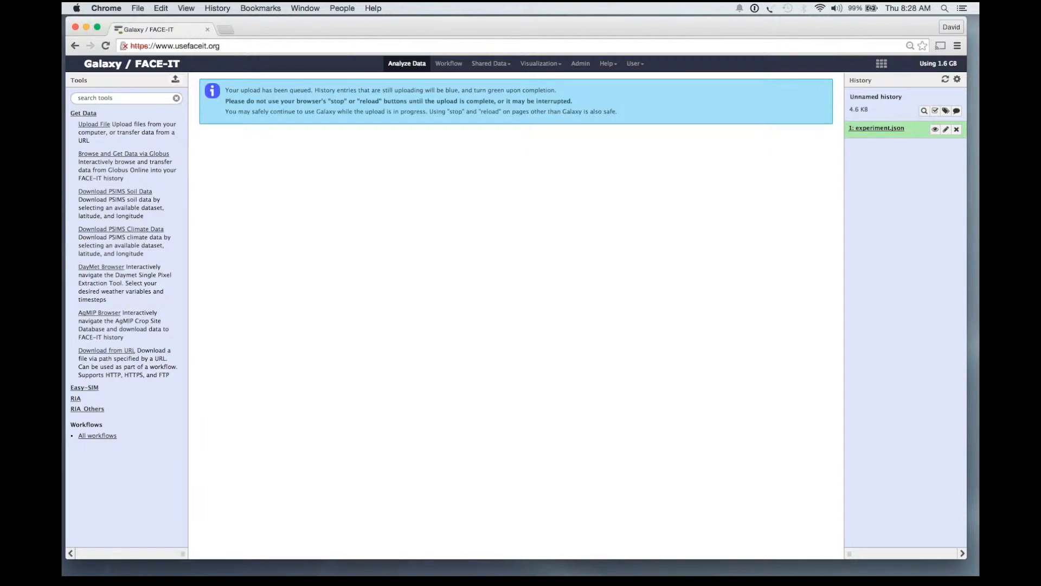
left_click(94, 124)
left_click(262, 188)
type("htt")
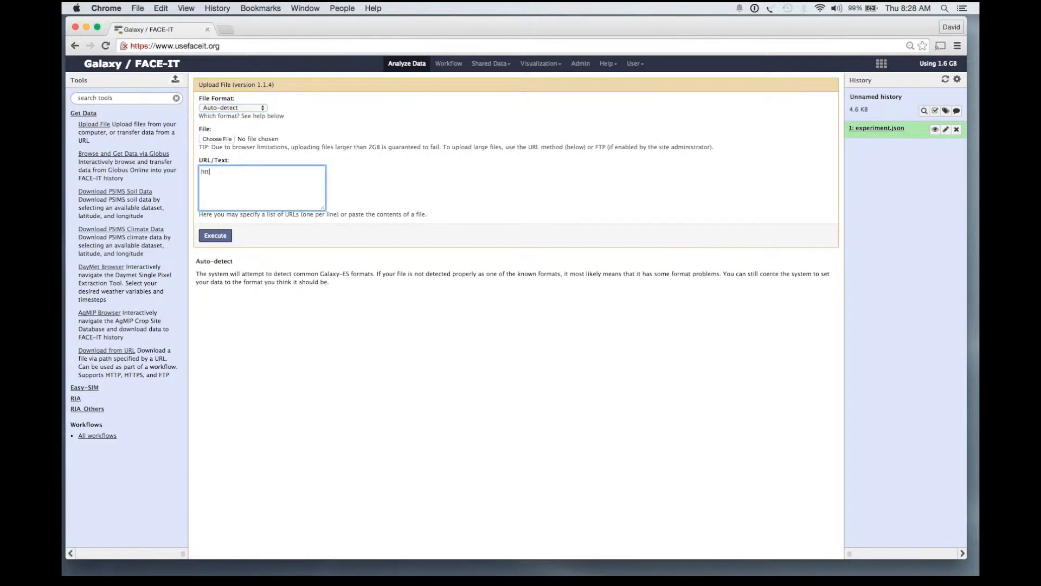
type("p://web.ci.uchicago.edu/~davidk/easy-sim/experiment.json")
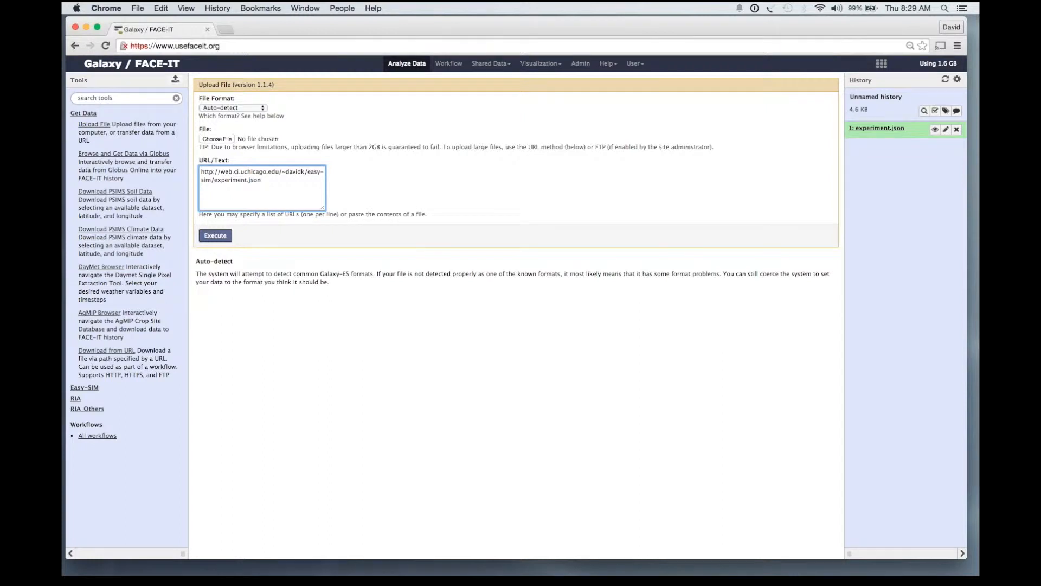
left_click(215, 235)
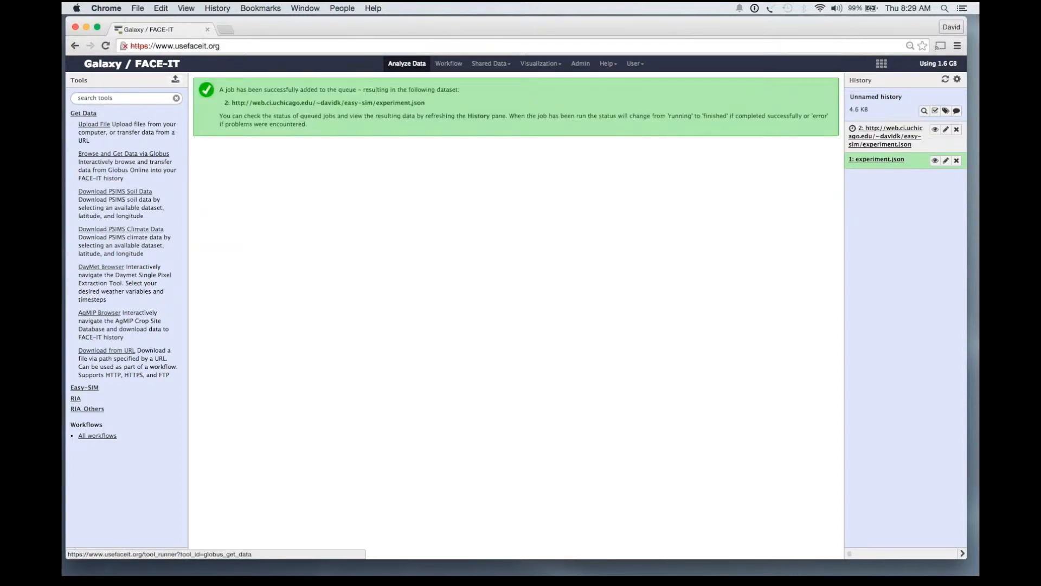
In the Globus data tool, select the face-it endpoint as the source.
left_click(124, 153)
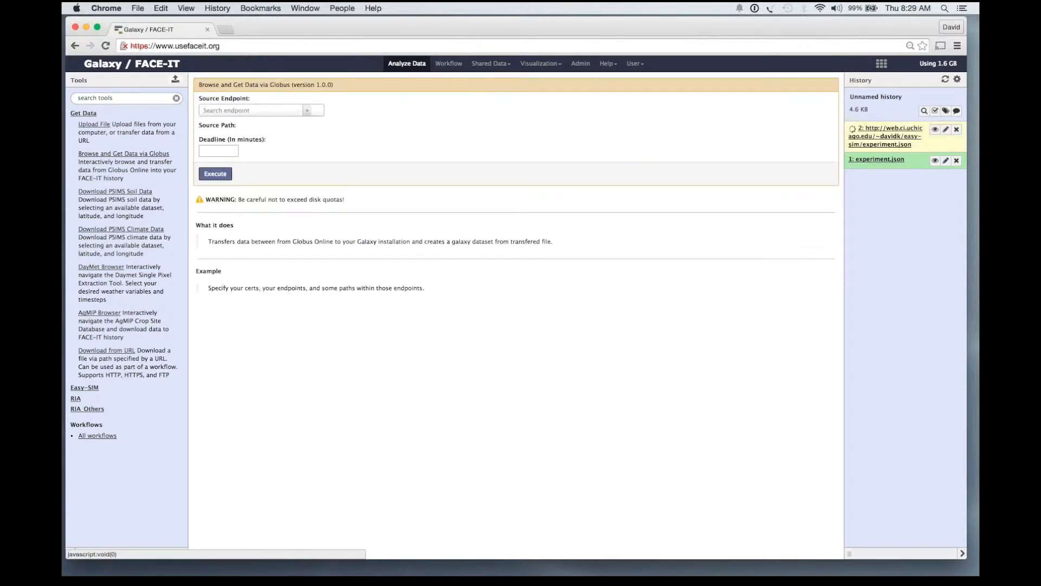
left_click(255, 111)
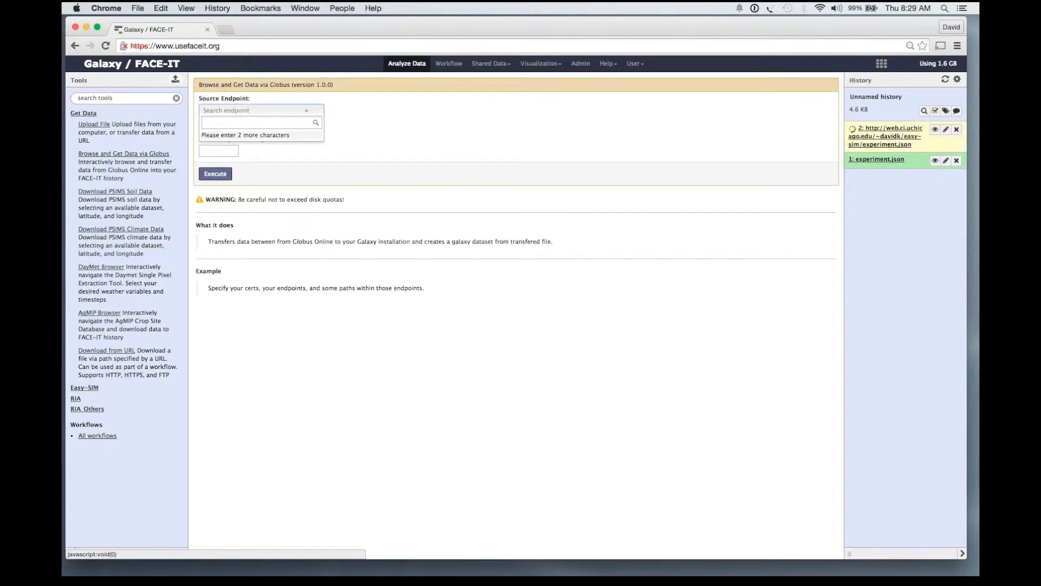
key("super+a")
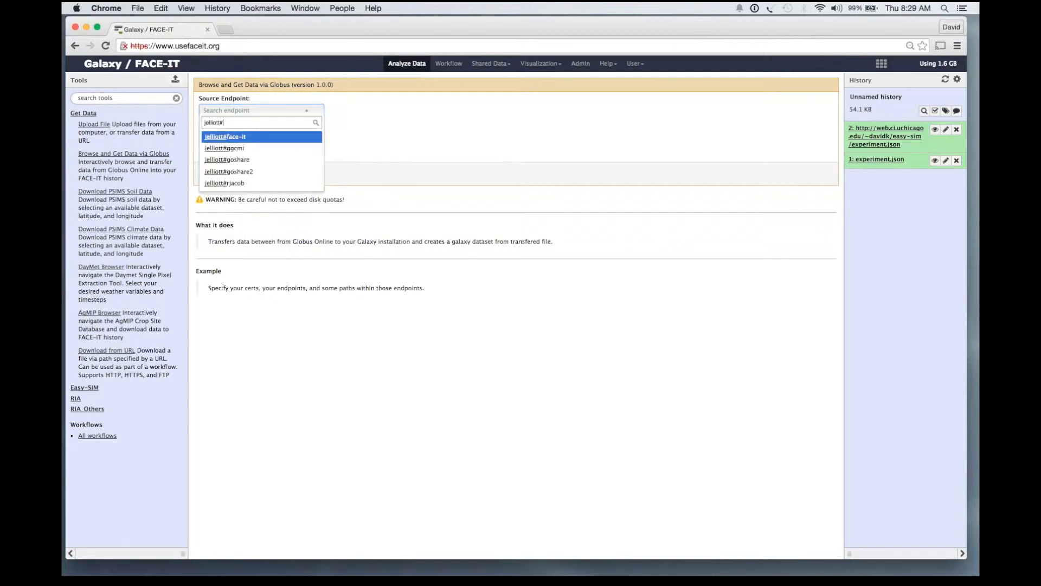
key("Return")
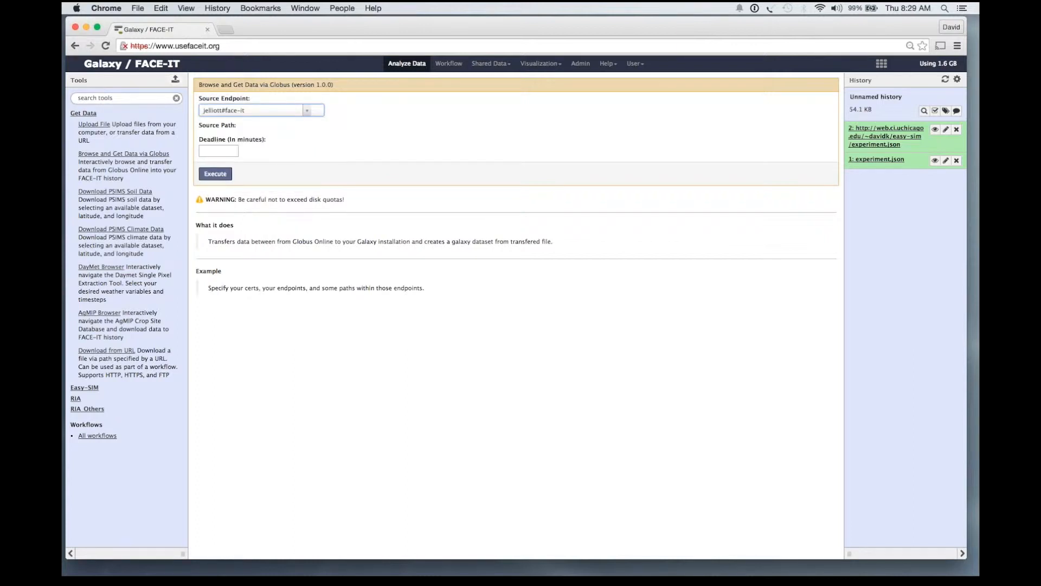
Import 200_204.psims.nc from the easy-sim > clim folder into the history.
left_click(209, 152)
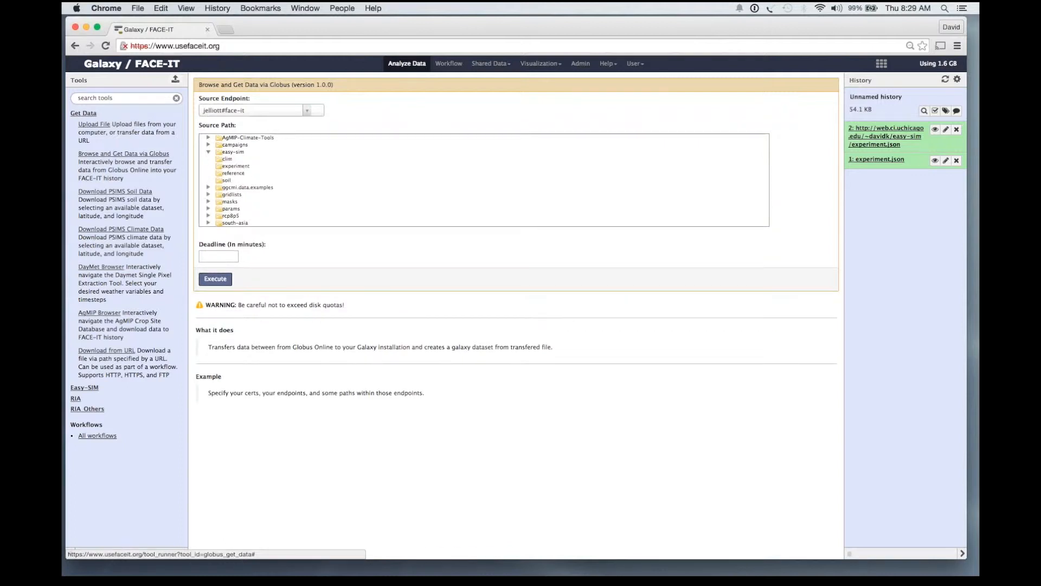
left_click(227, 159)
left_click(254, 166)
left_click(215, 286)
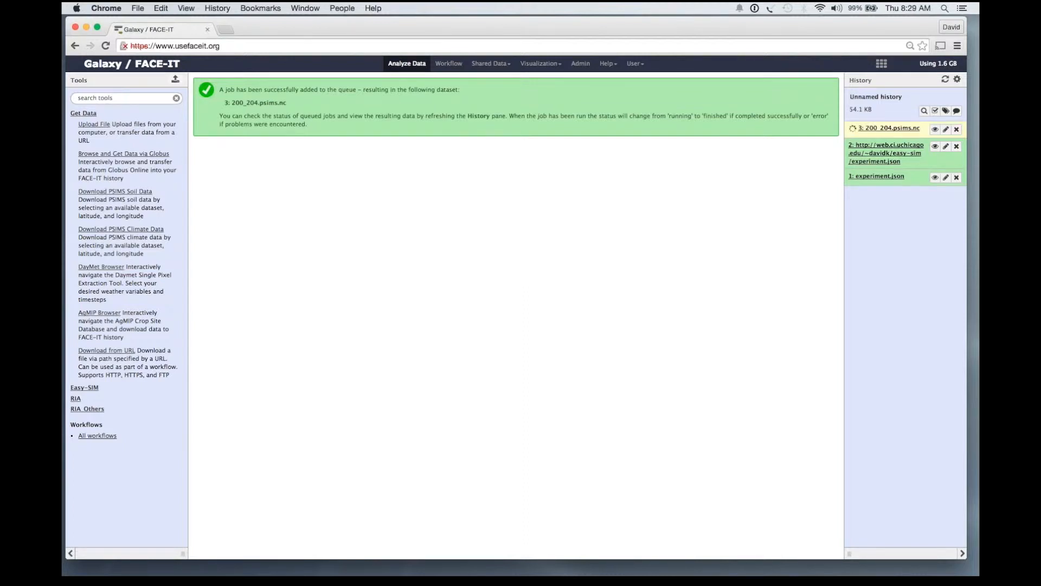
left_click_drag(144, 253, 79, 191)
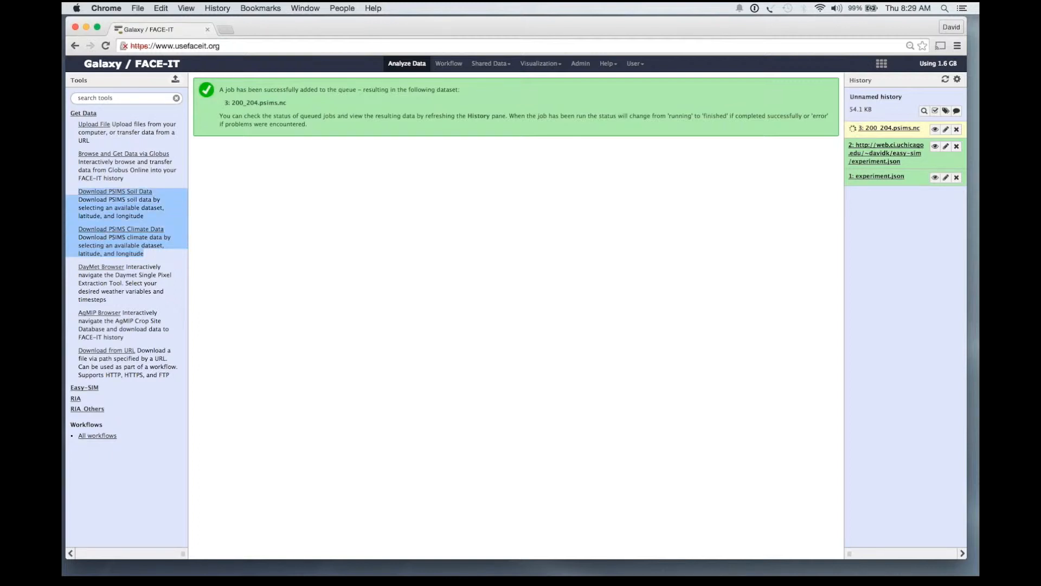
left_click(130, 222)
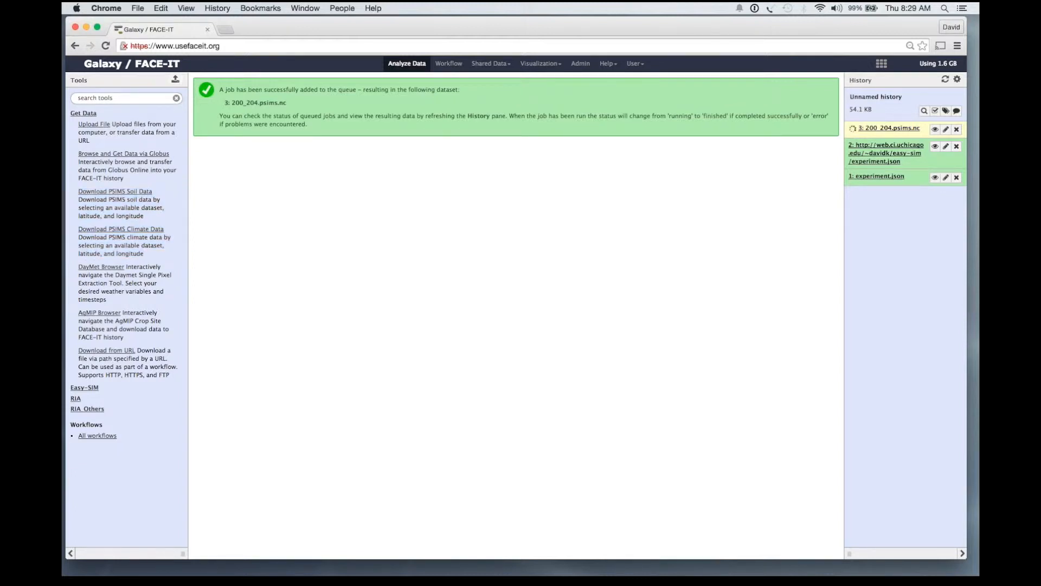
Download soil.json from the half-degree global Harmonized World Soil Database at 41.7905, -87.6011, then open DayMet Browser.
left_click(115, 192)
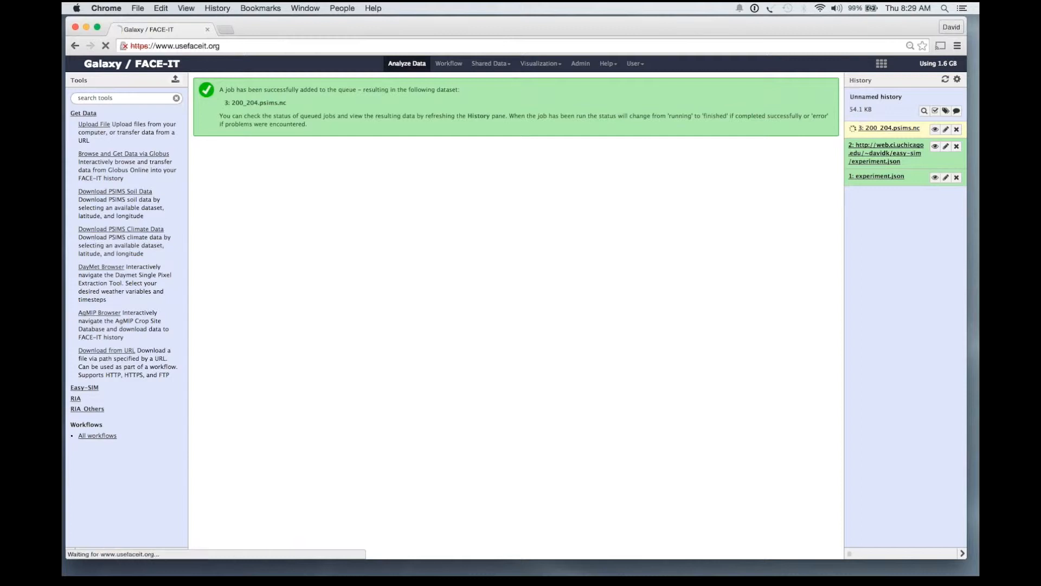
left_click(324, 108)
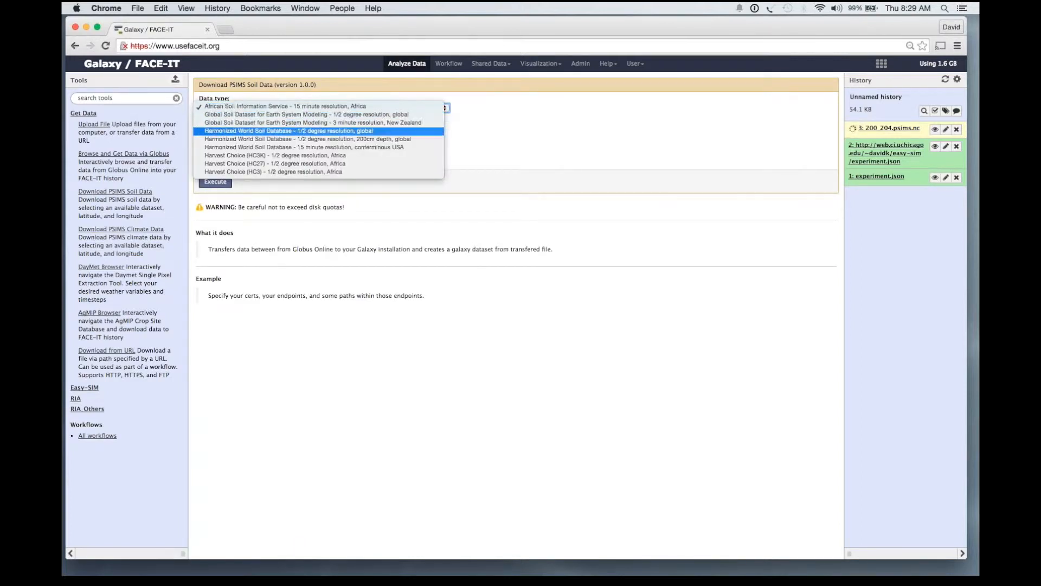
left_click(319, 131)
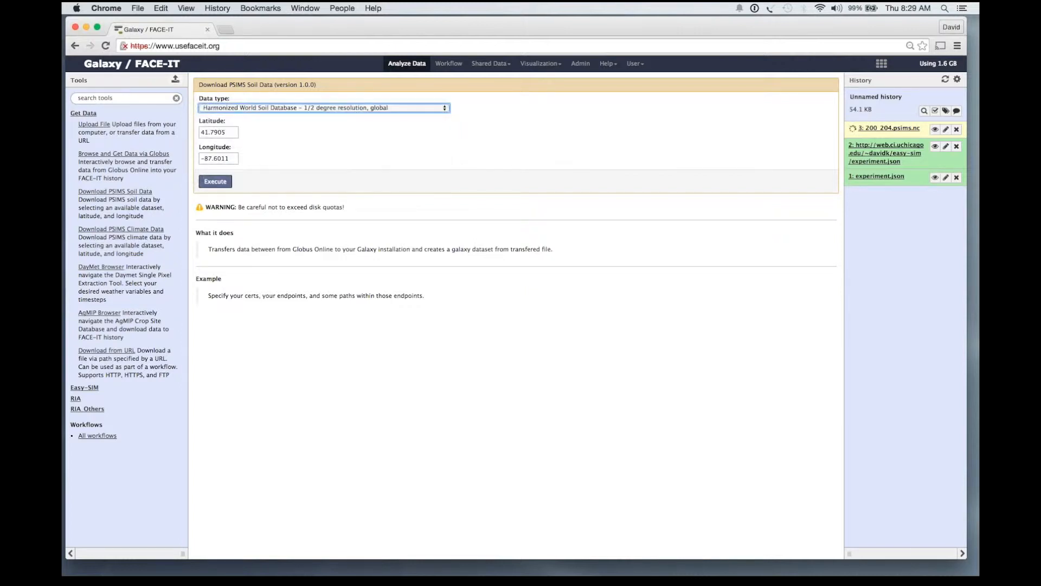
left_click(226, 132)
key("Tab")
key("Tab")
key("Return")
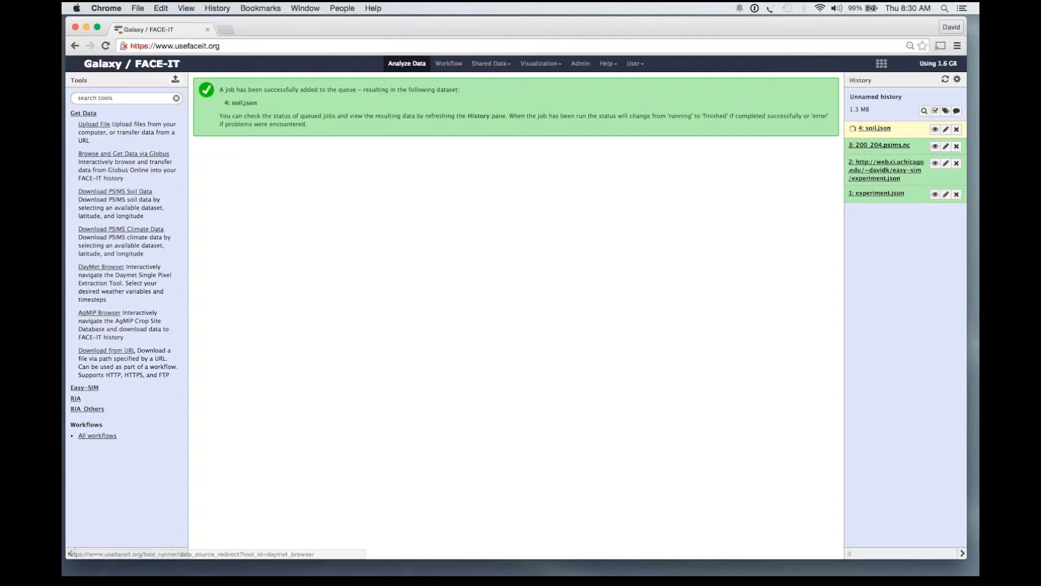
left_click(101, 267)
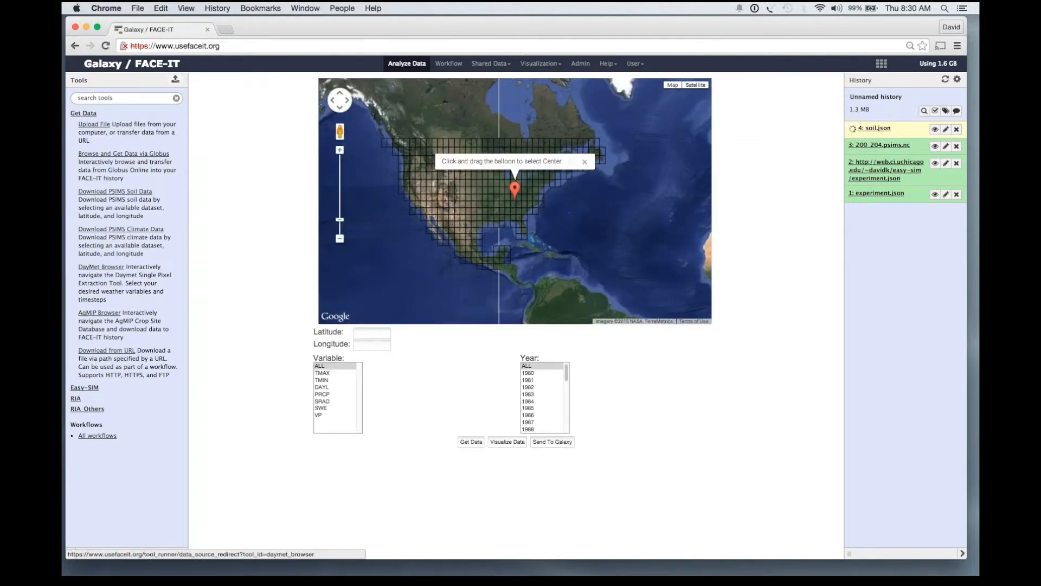
Zoom the DayMet map, select all variables and years, and dismiss the no-query warning.
left_click(339, 149)
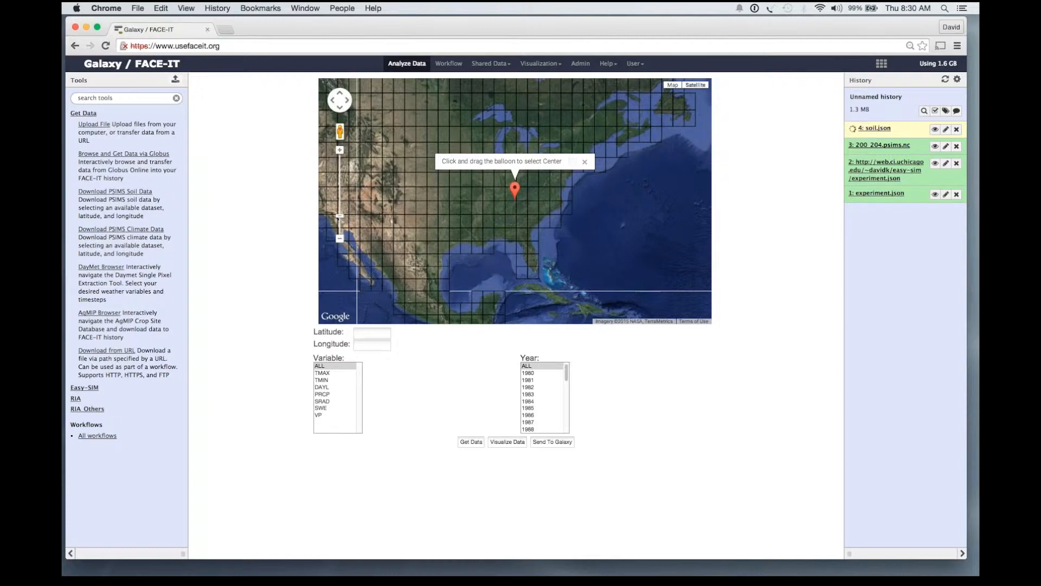
left_click(339, 150)
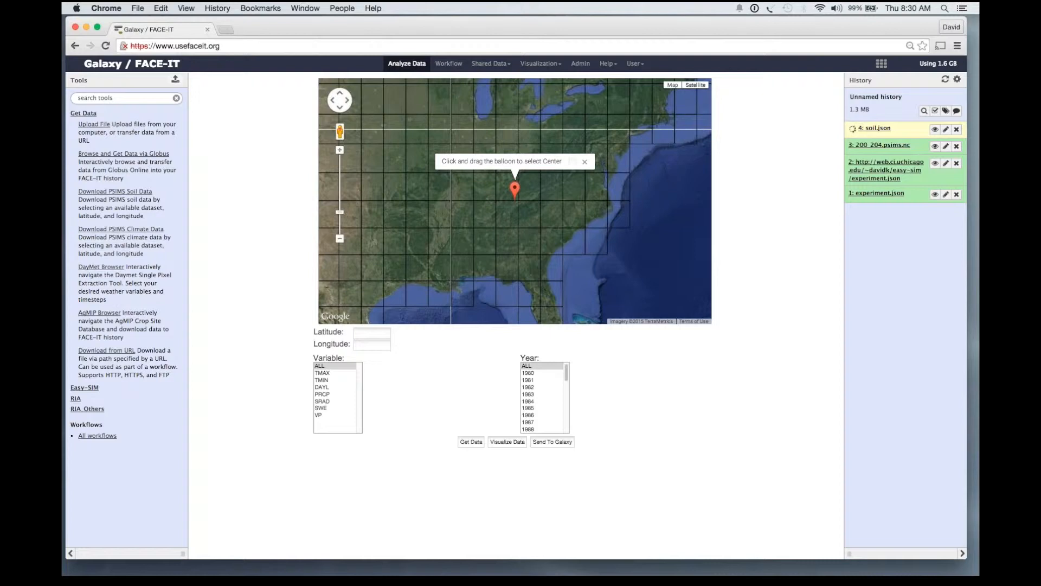
left_click(433, 196)
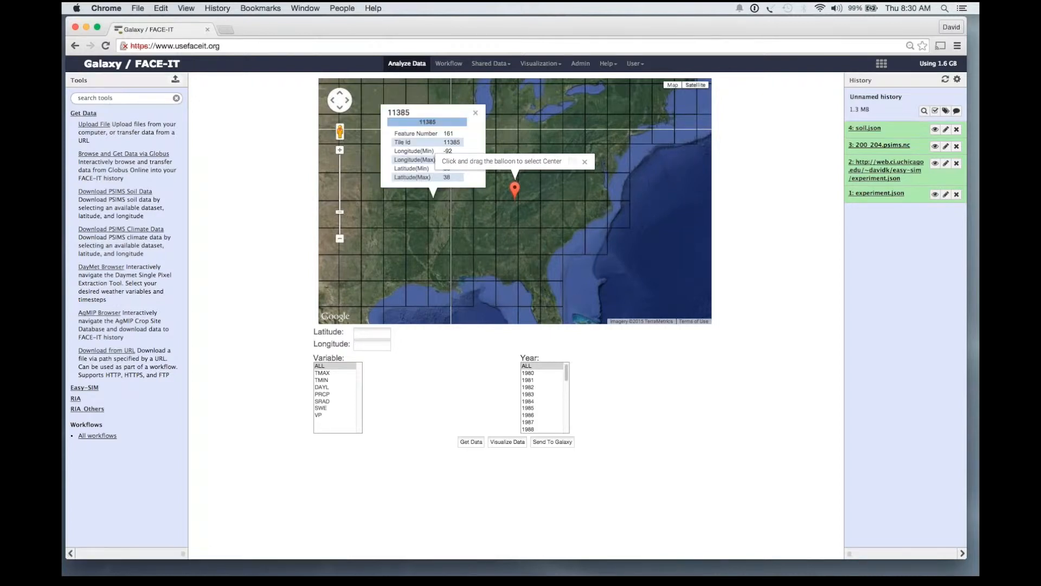
left_click(474, 196)
left_click(334, 366)
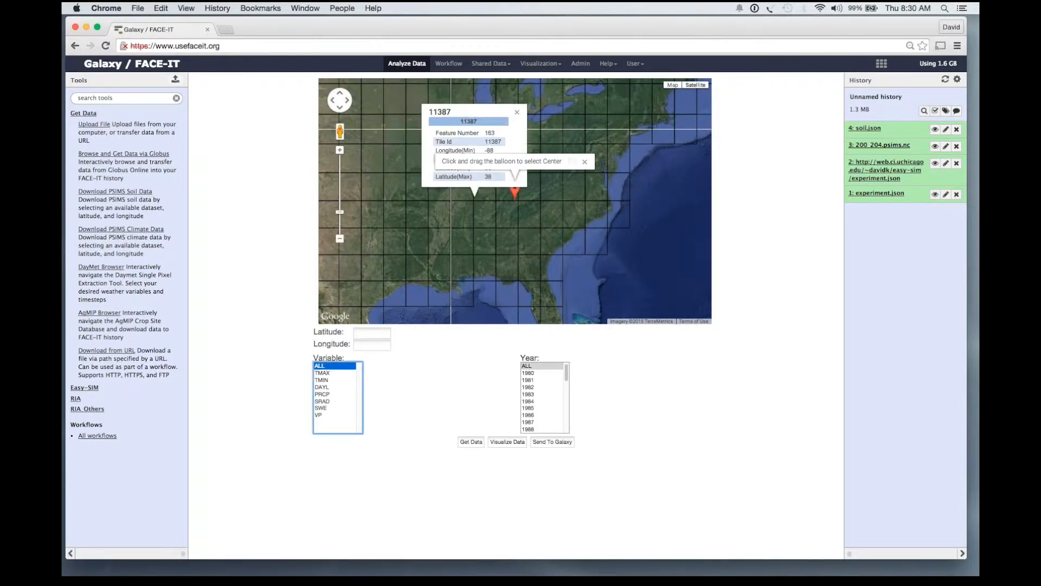
left_click(541, 366)
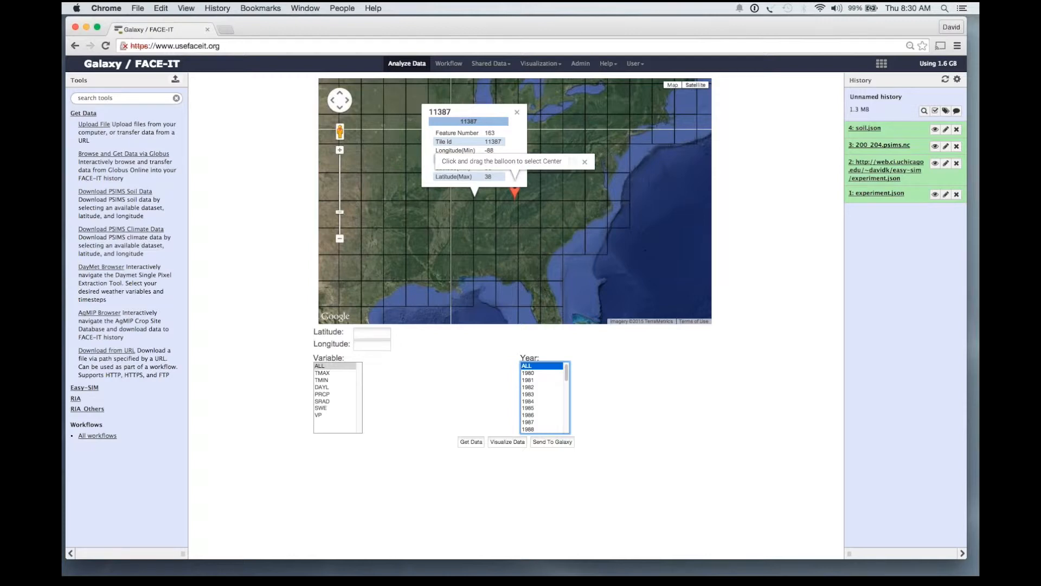
left_click(552, 442)
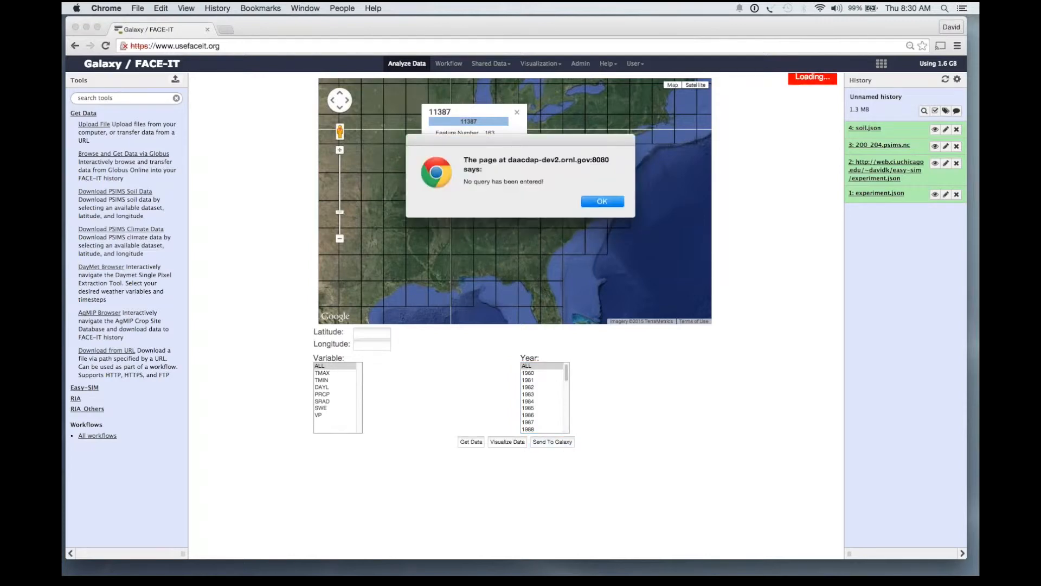
key("Return")
left_click(517, 112)
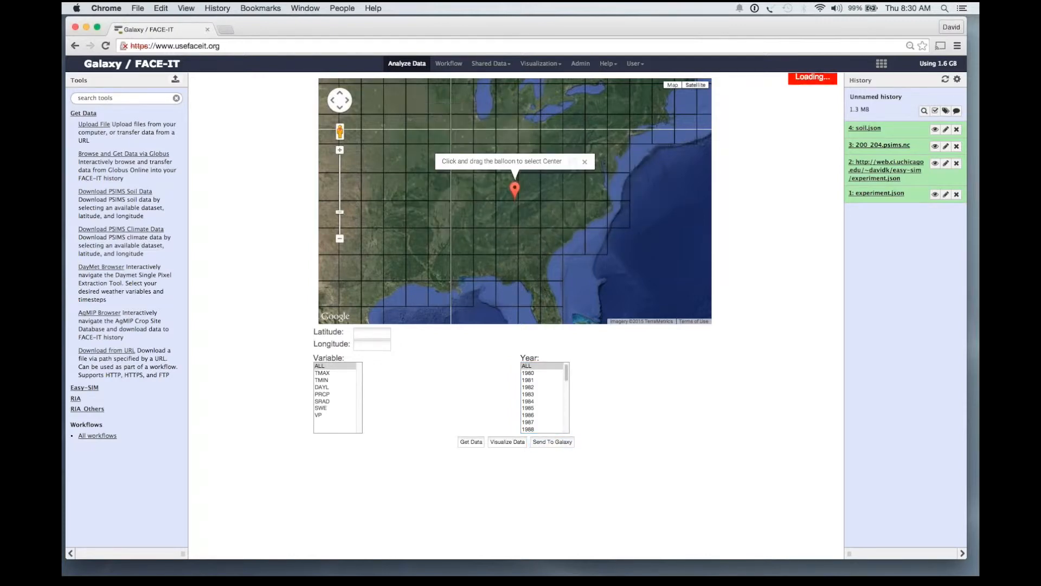
Send all DayMet variables for point 38.478, -87.7591 to the history.
left_click(334, 366)
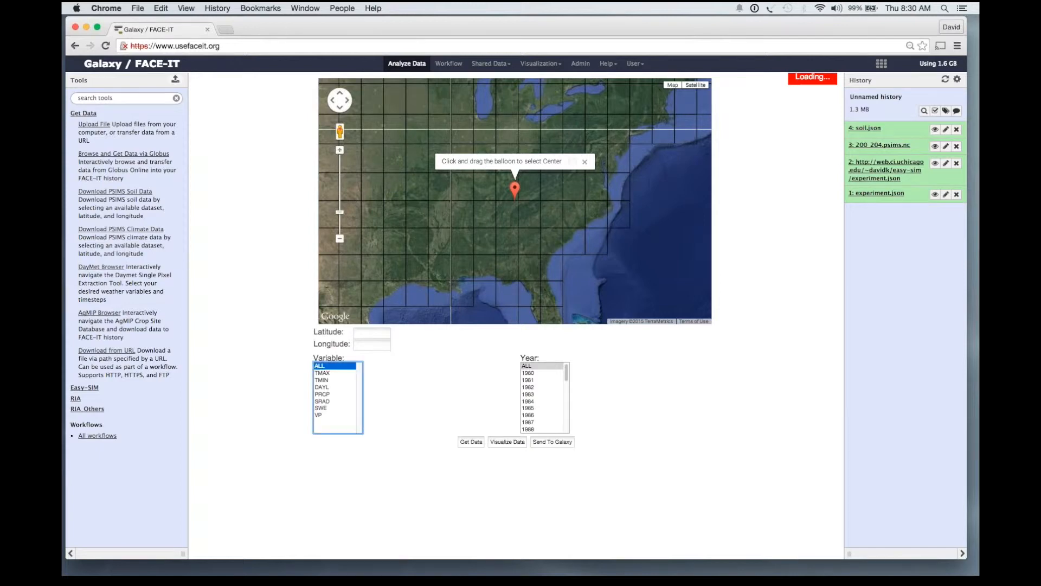
left_click_drag(515, 188, 476, 154)
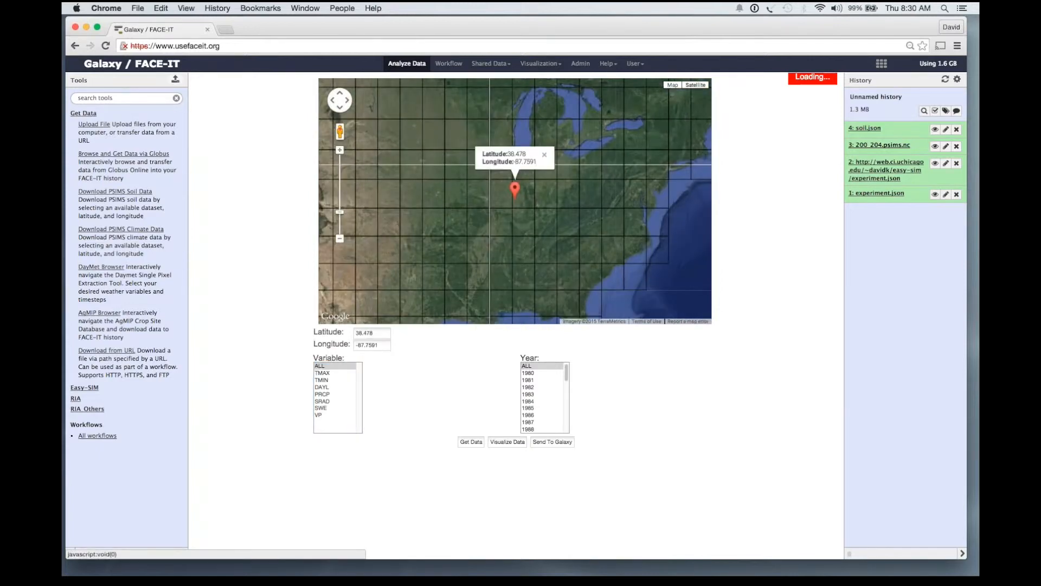
left_click(552, 442)
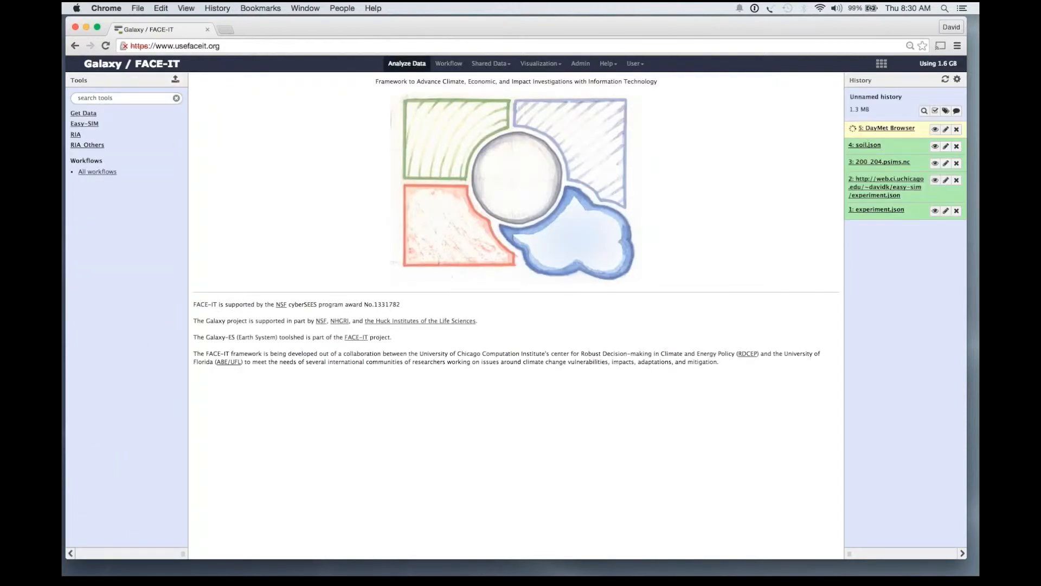
left_click(83, 113)
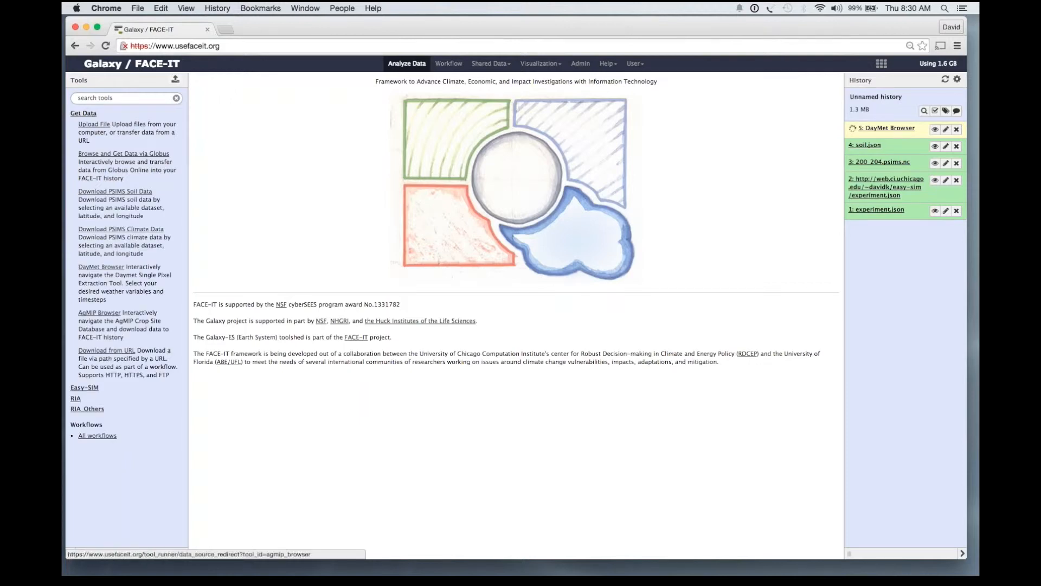
Open the AgMIP crop site map, zoom in one level and pan to North America.
left_click(99, 313)
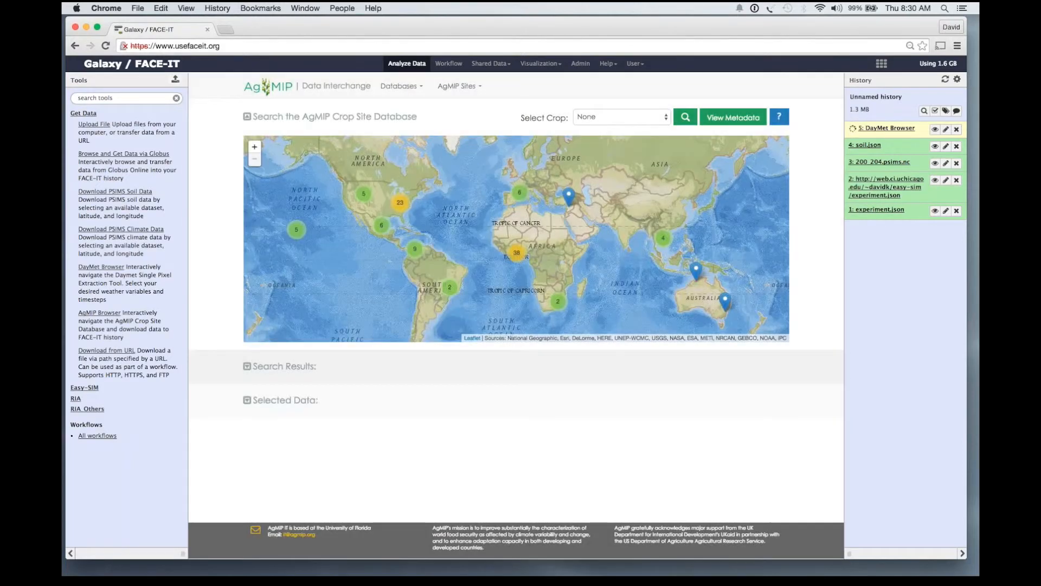
left_click(254, 147)
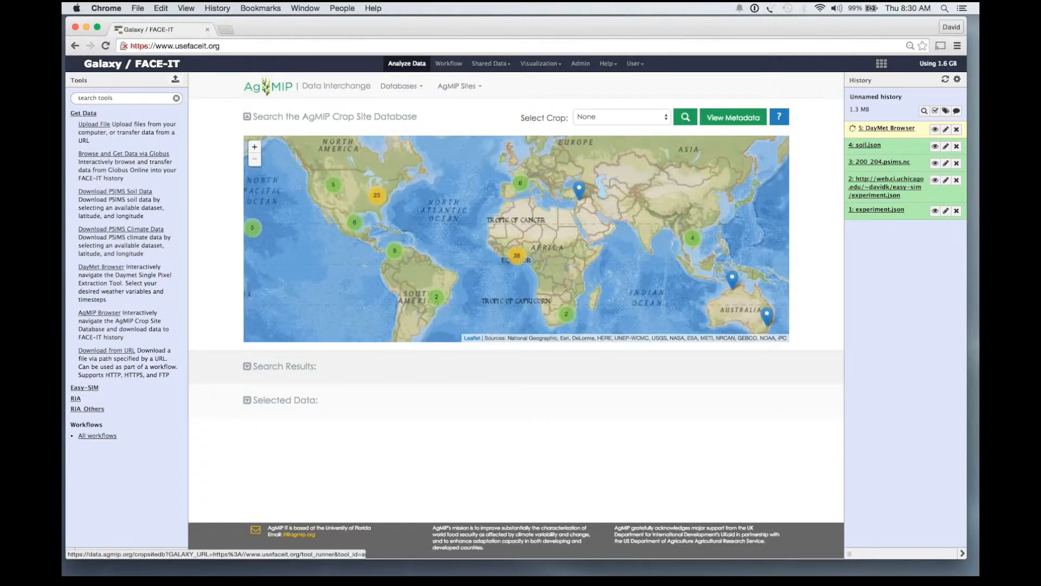
left_click_drag(412, 217, 596, 271)
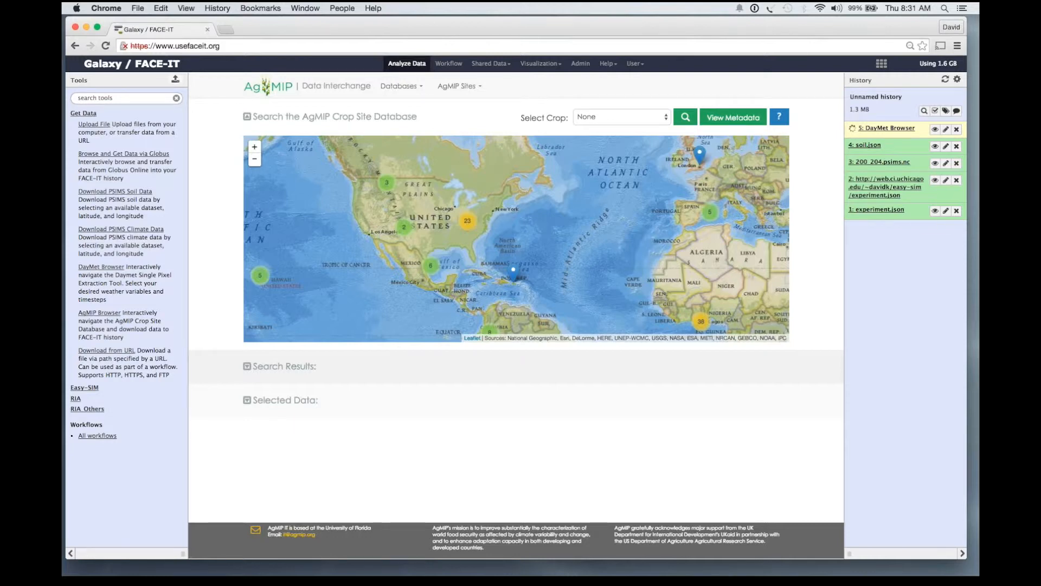
left_click(934, 211)
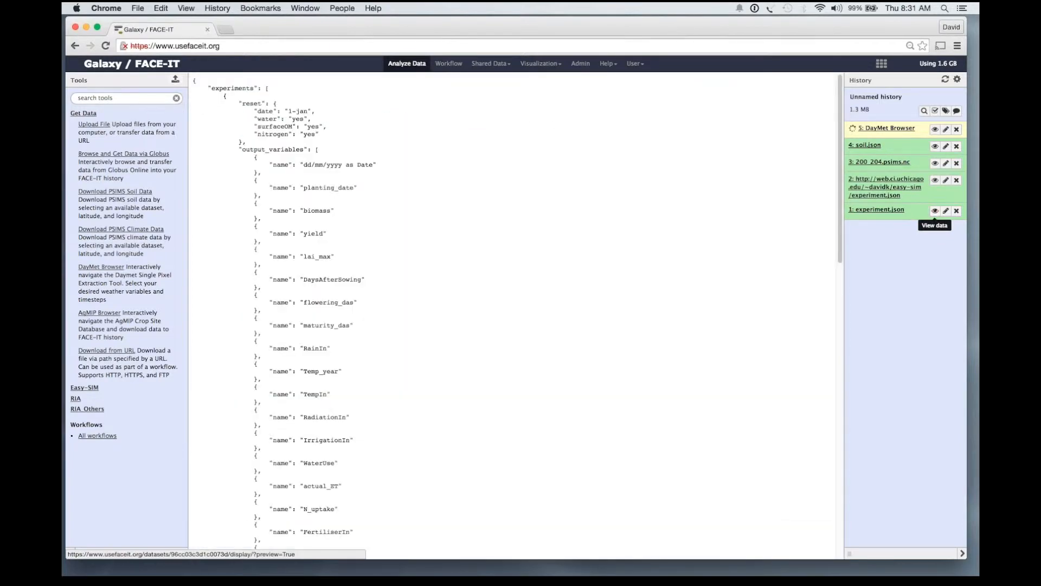
Scroll through the experiment.json reset settings and output variables list.
scroll(513, 315, "down", 10)
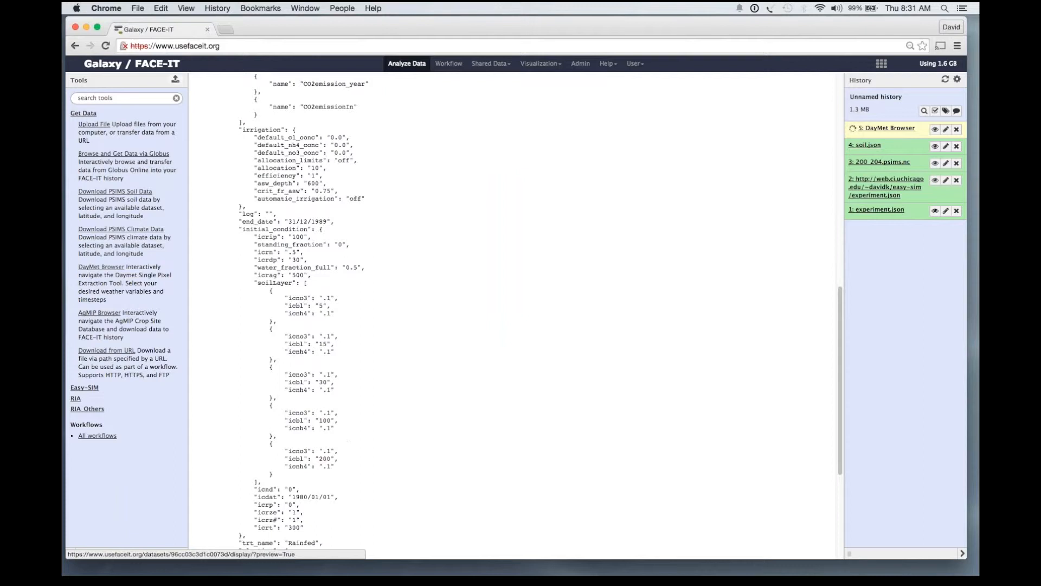
scroll(513, 315, "down", 5)
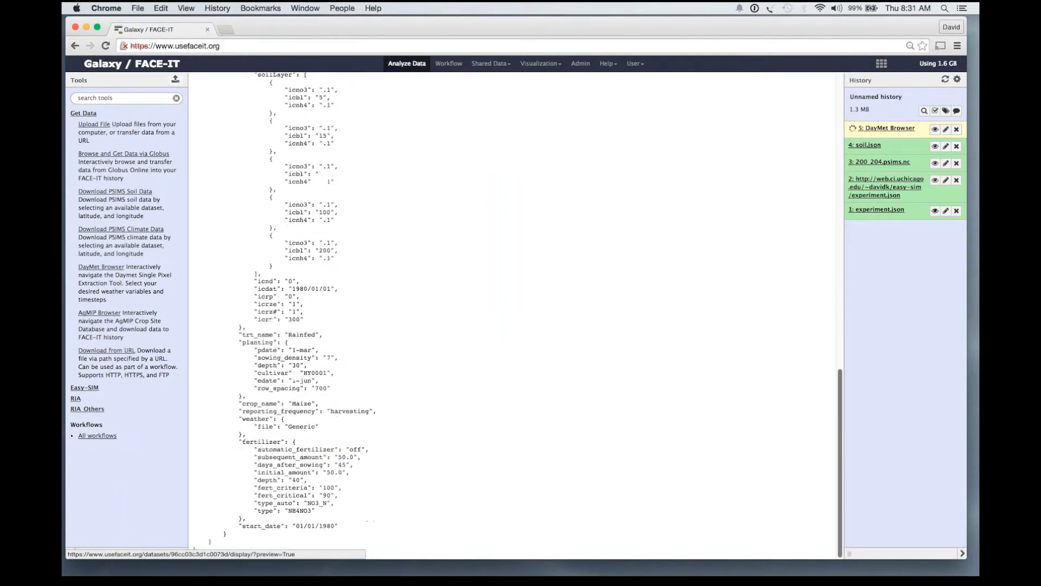
scroll(513, 314, "up", 15)
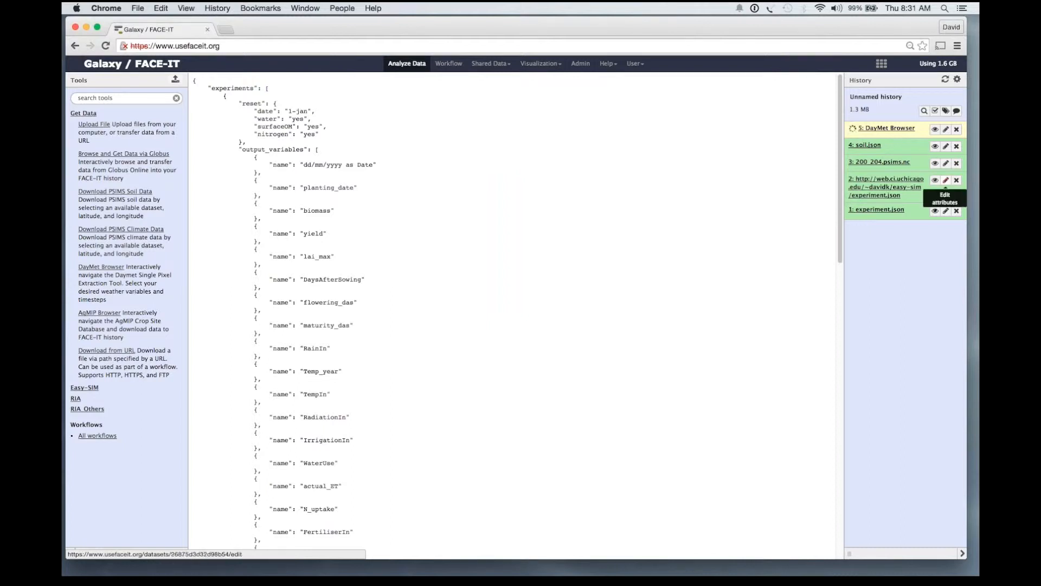
Rename dataset 2 from its URL to a readable experiment name and delete 200_204.psims.nc.
left_click(946, 180)
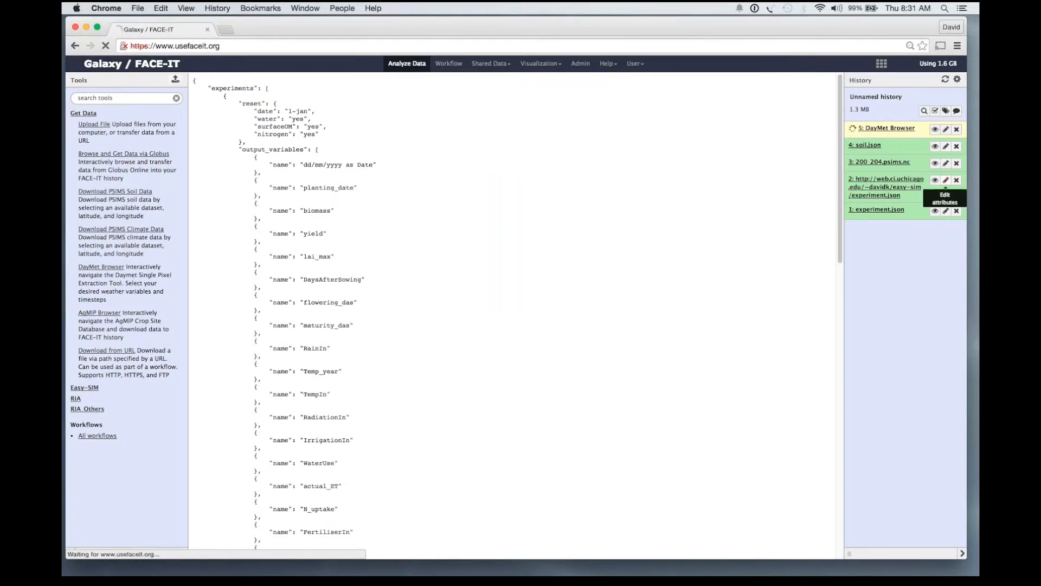
left_click(254, 130)
key("super+a")
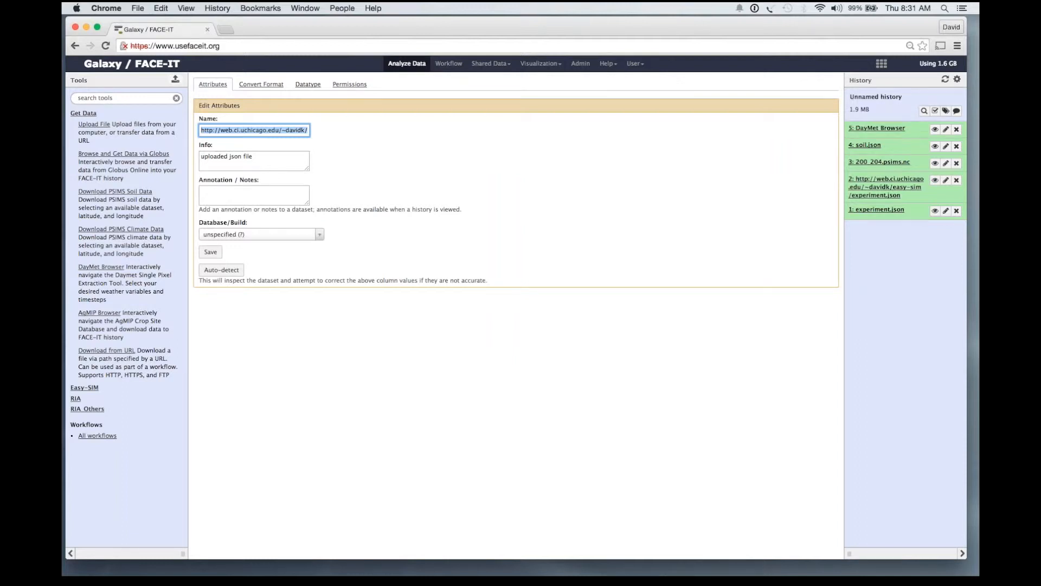
type("David'")
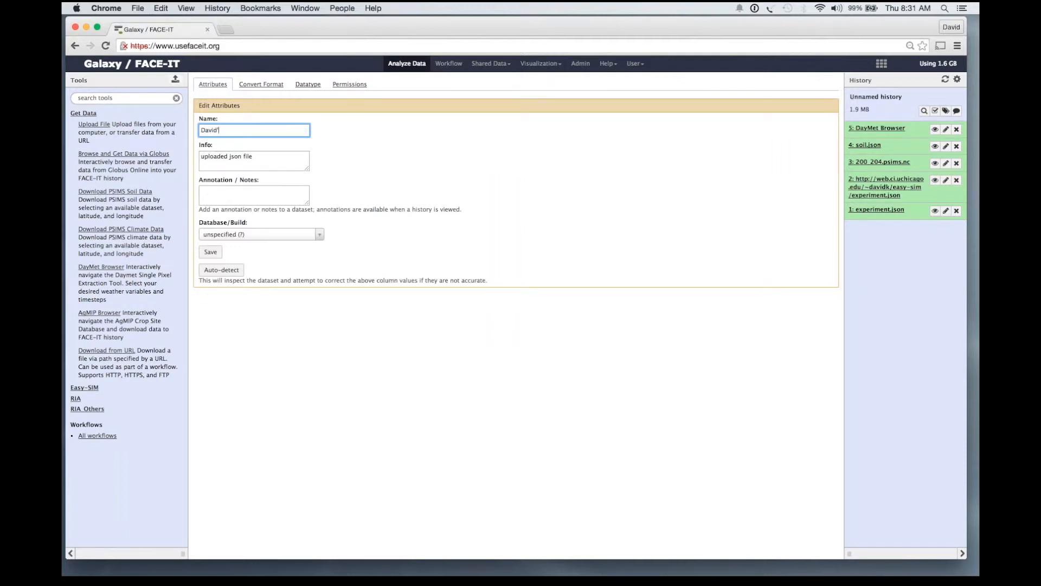
type("s Experiment")
left_click(211, 252)
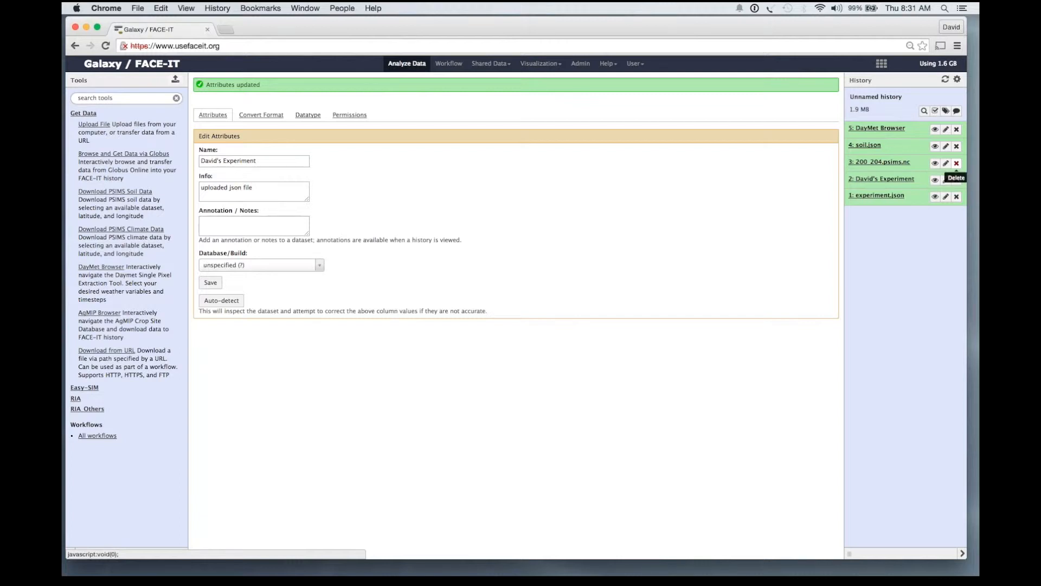
left_click(956, 163)
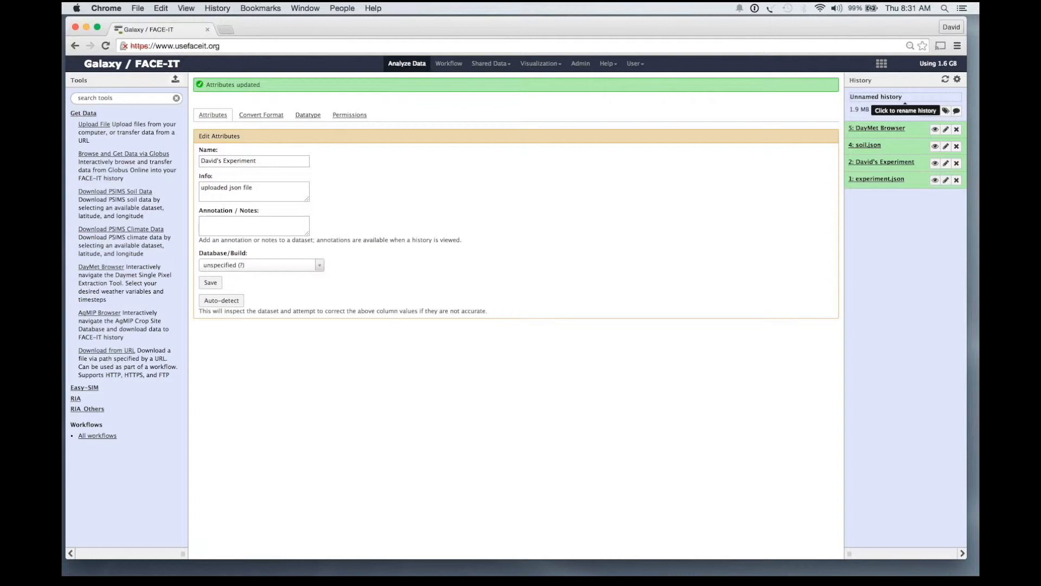
left_click(957, 79)
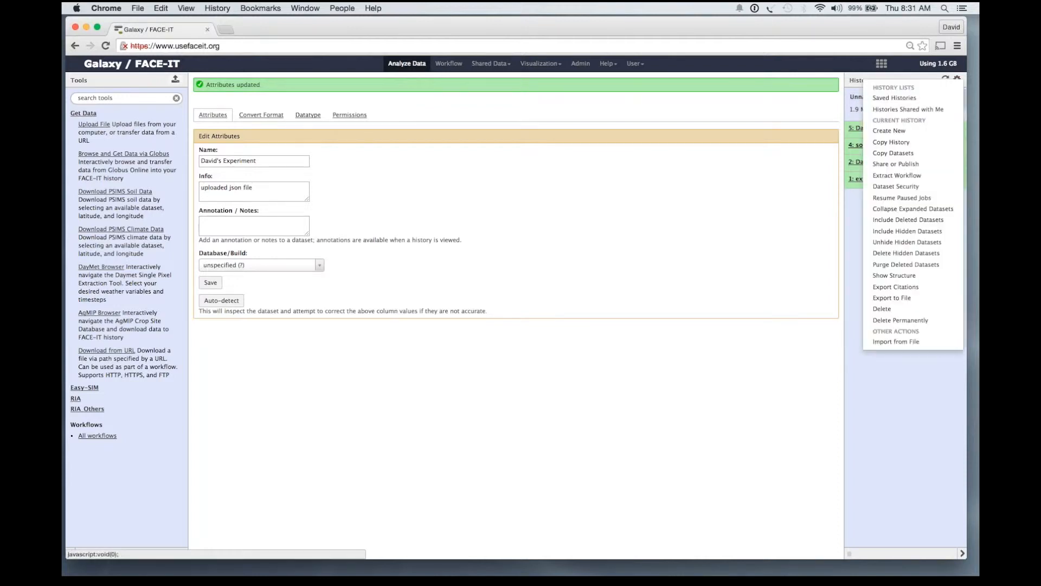
Switch to the saved Easy-SIM Inputs history with its Experiment, Climate and Soil datasets.
left_click(909, 95)
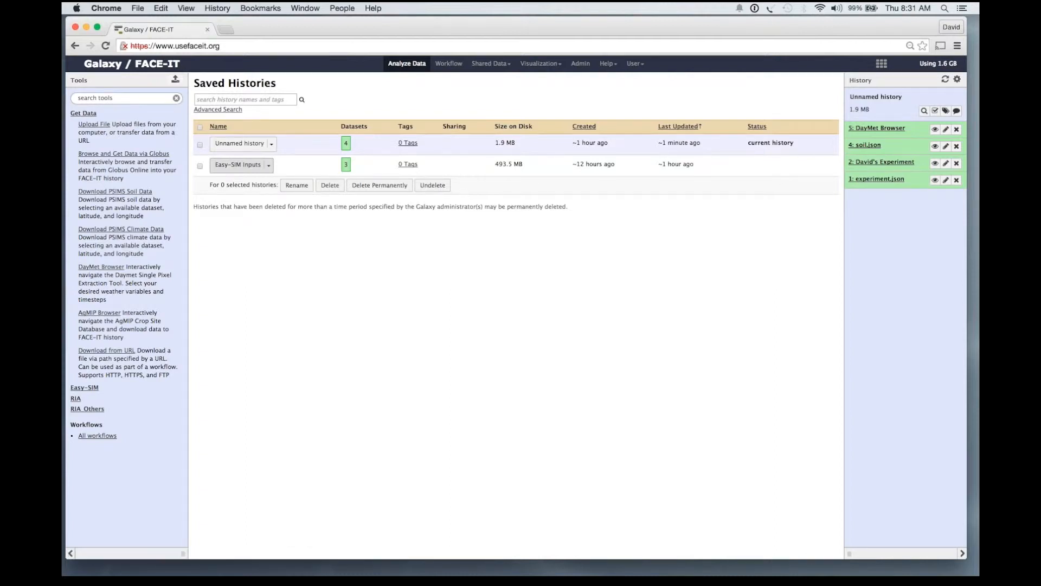
left_click(268, 165)
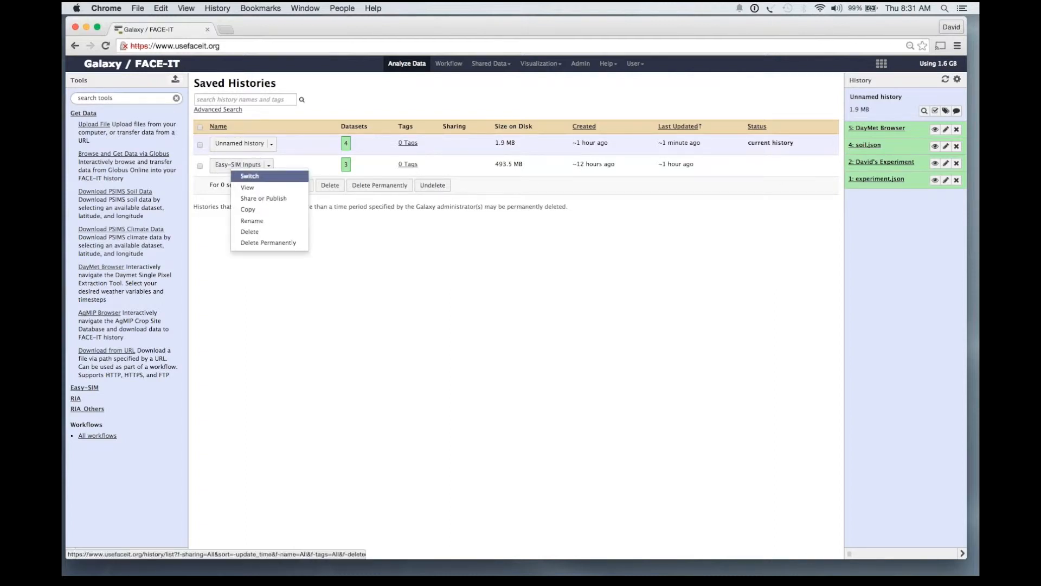
left_click(250, 176)
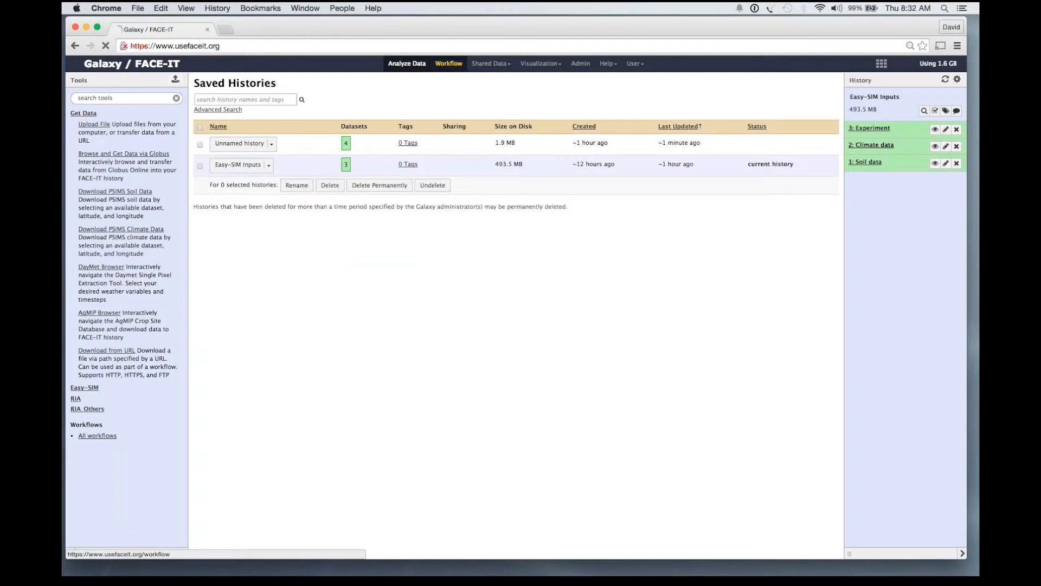
left_click(448, 63)
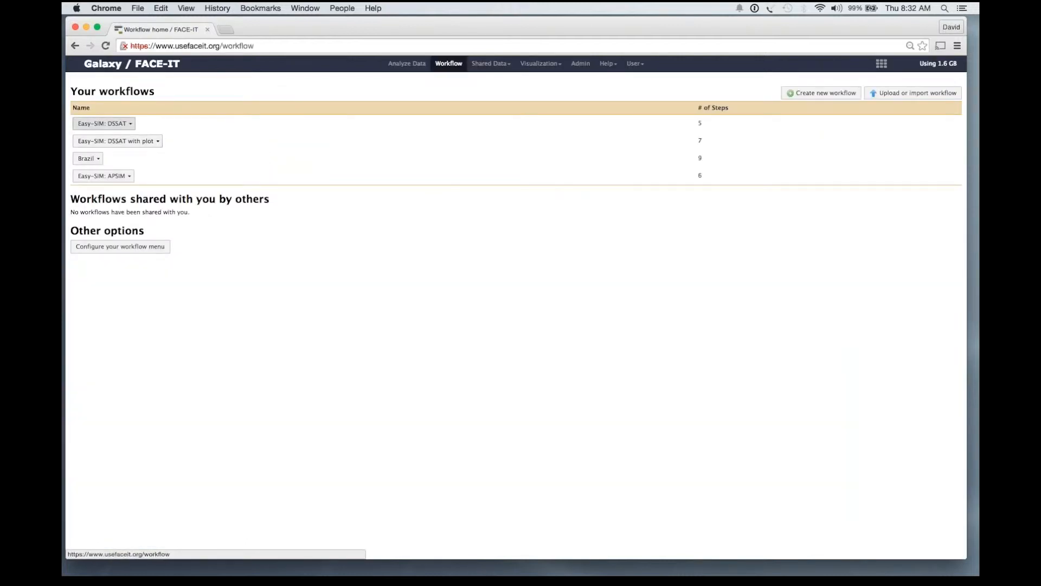
Load the Easy-SIM: DSSAT workflow into the editor from the Workflow list.
left_click(103, 123)
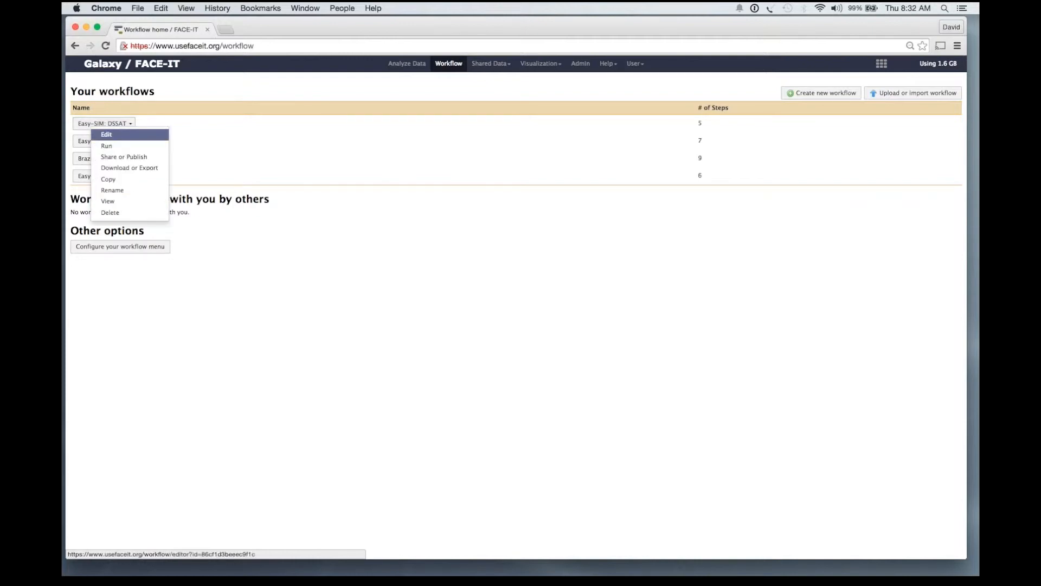
left_click(107, 135)
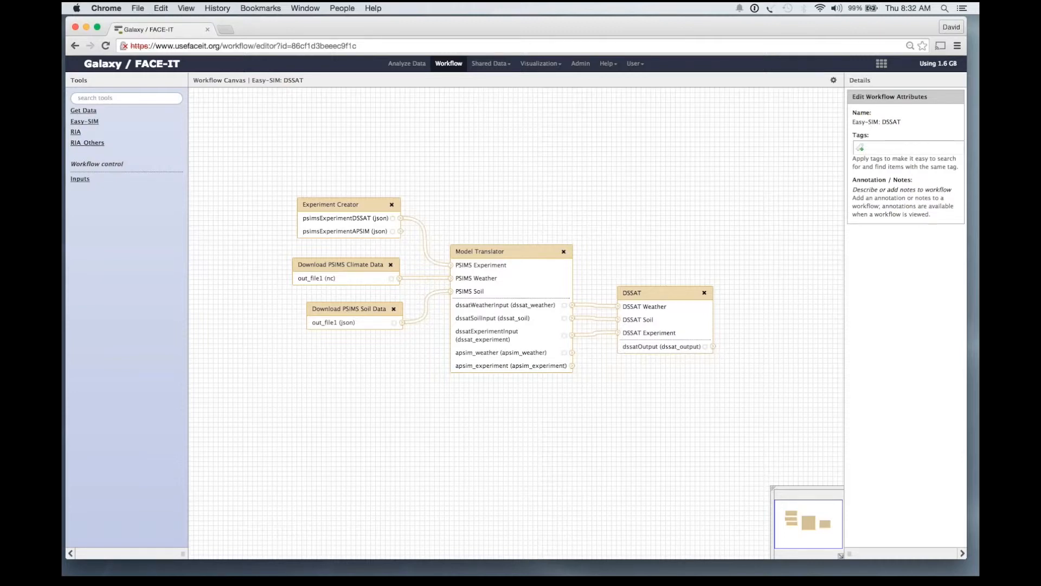
Review the Experiment Creator step's irrigated and rainfed scenarios and its simulated years.
left_click(330, 204)
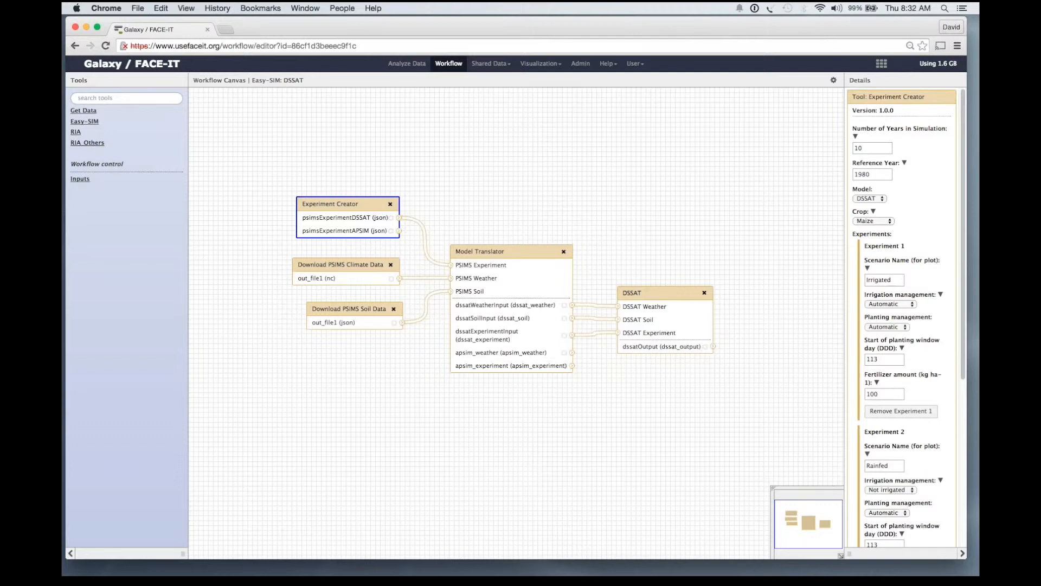
left_click(872, 148)
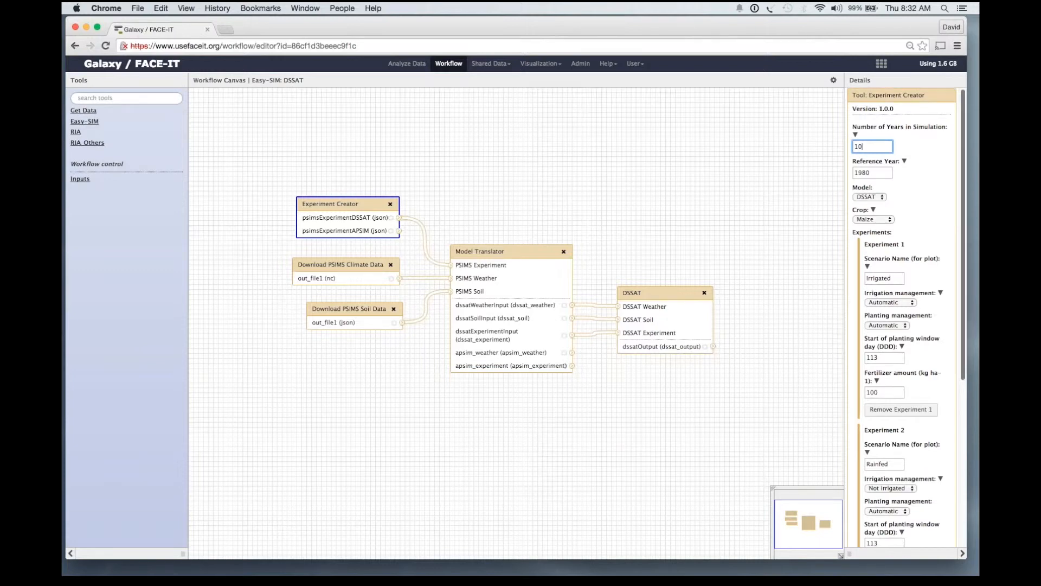
scroll(903, 317, "down", 3)
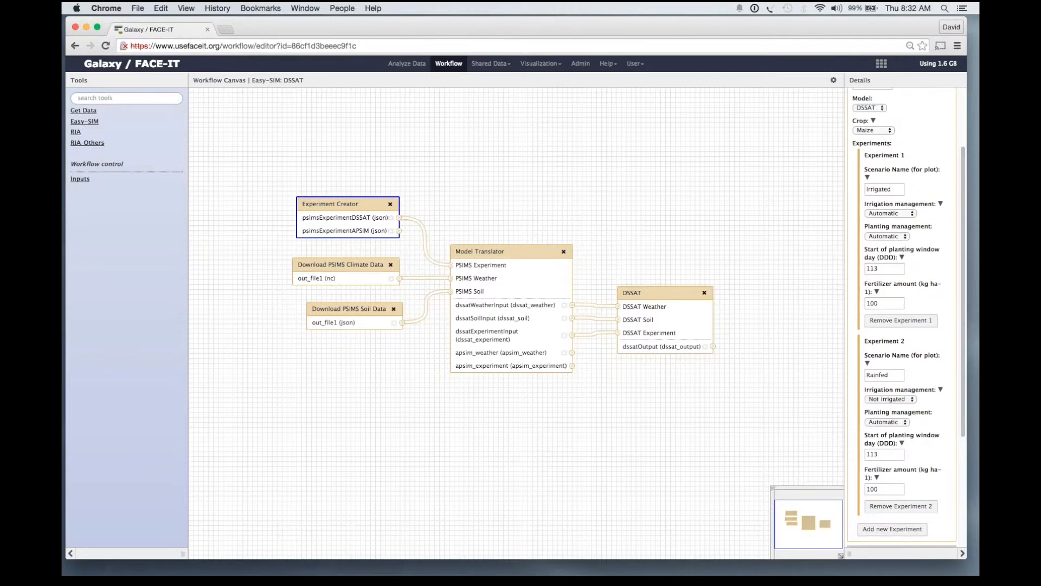
Check the climate download step's latitude 41.7905 and longitude -87.6011.
left_click(341, 264)
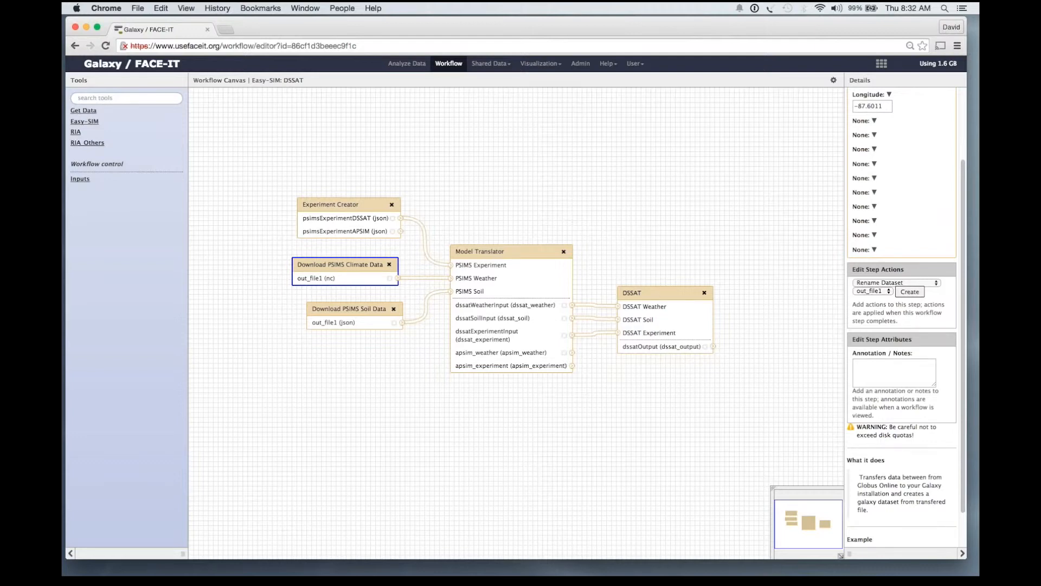
scroll(902, 271, "up", 4)
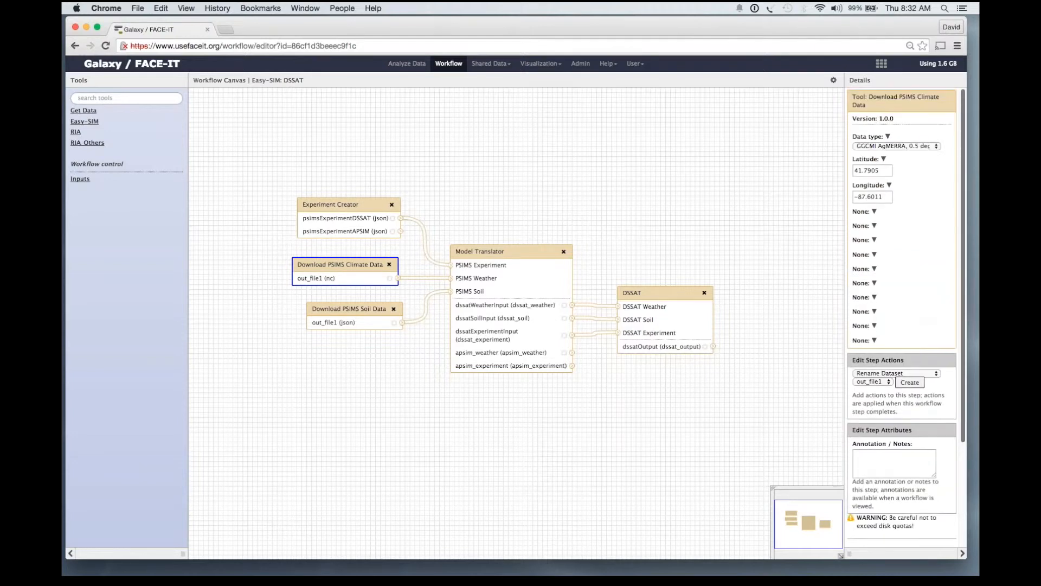
left_click(861, 170)
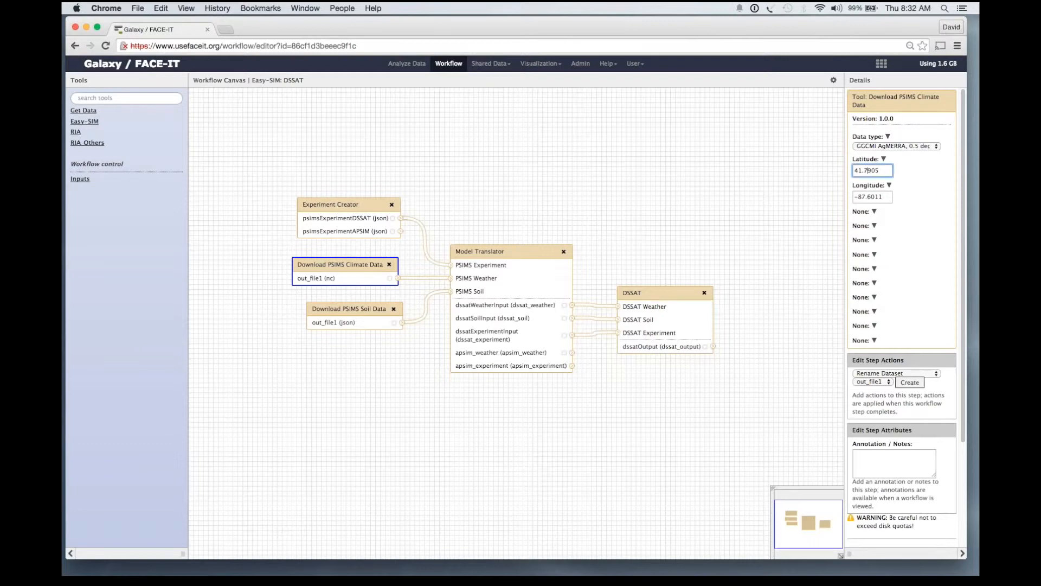
left_click(862, 197)
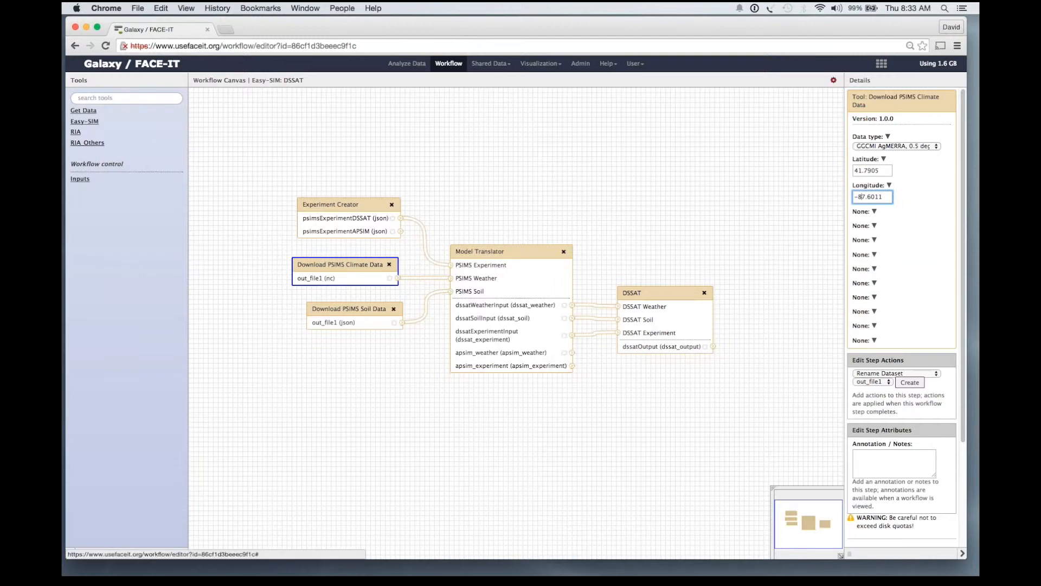
left_click(833, 80)
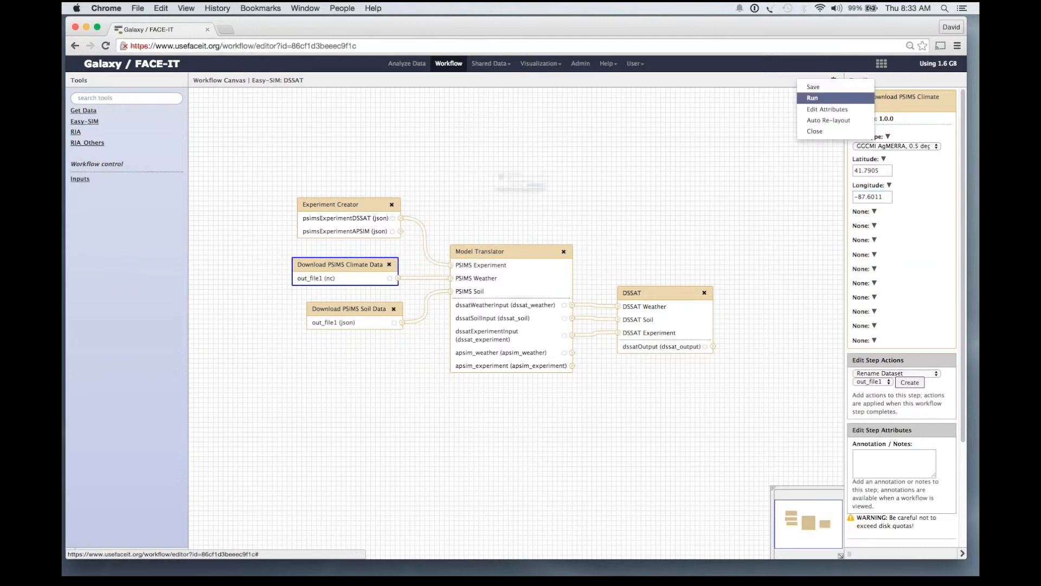
Save the Easy-SIM: DSSAT workflow and launch its run on the Easy-SIM Inputs history.
left_click(808, 98)
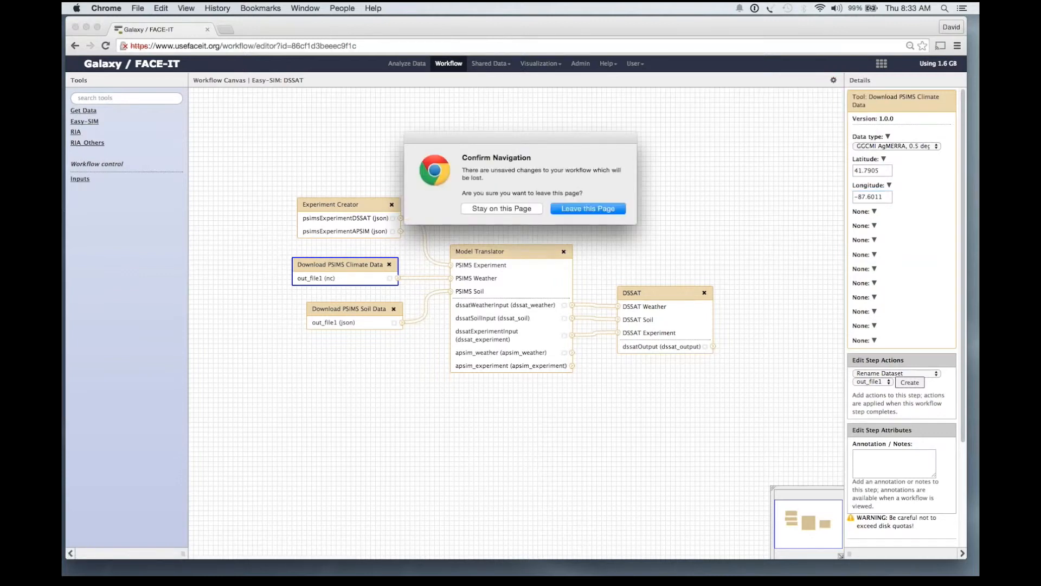
left_click(502, 208)
left_click(833, 80)
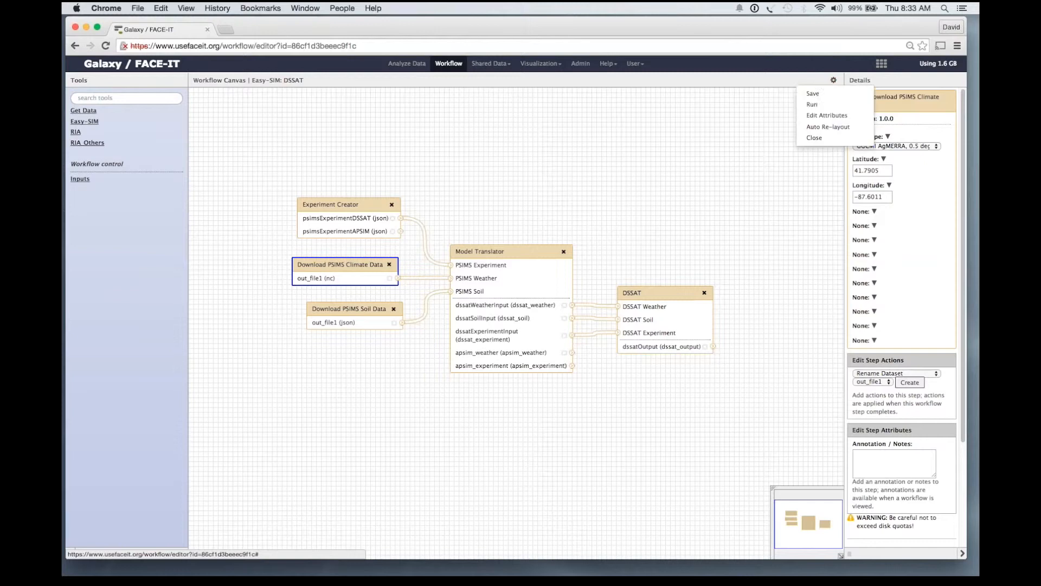
left_click(808, 95)
left_click(834, 80)
left_click(808, 107)
left_click(218, 218)
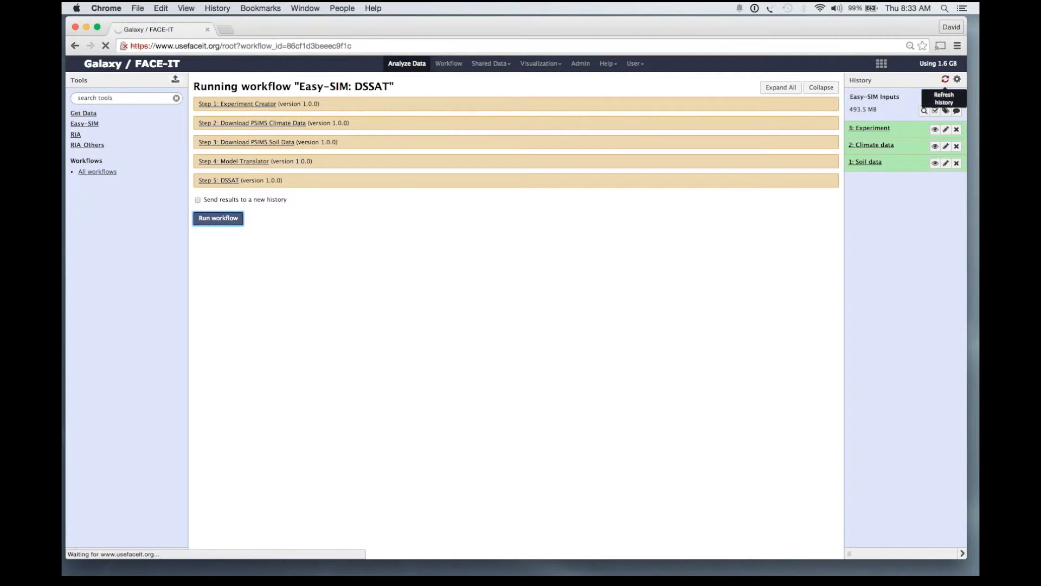
Refresh the history to confirm the DSSAT run added datasets 143–149, including DSSAT Output.
left_click(945, 79)
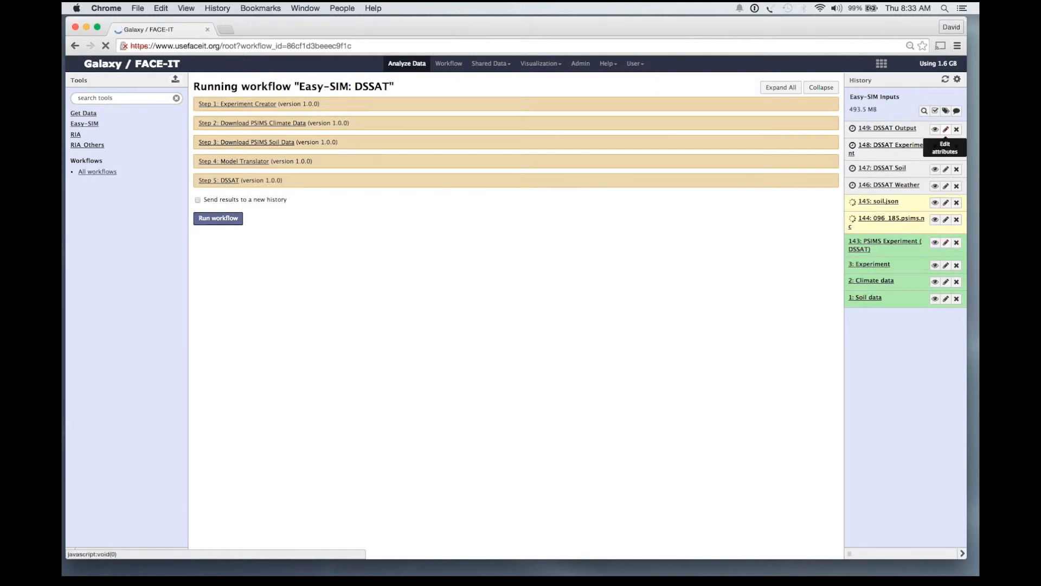
left_click(957, 79)
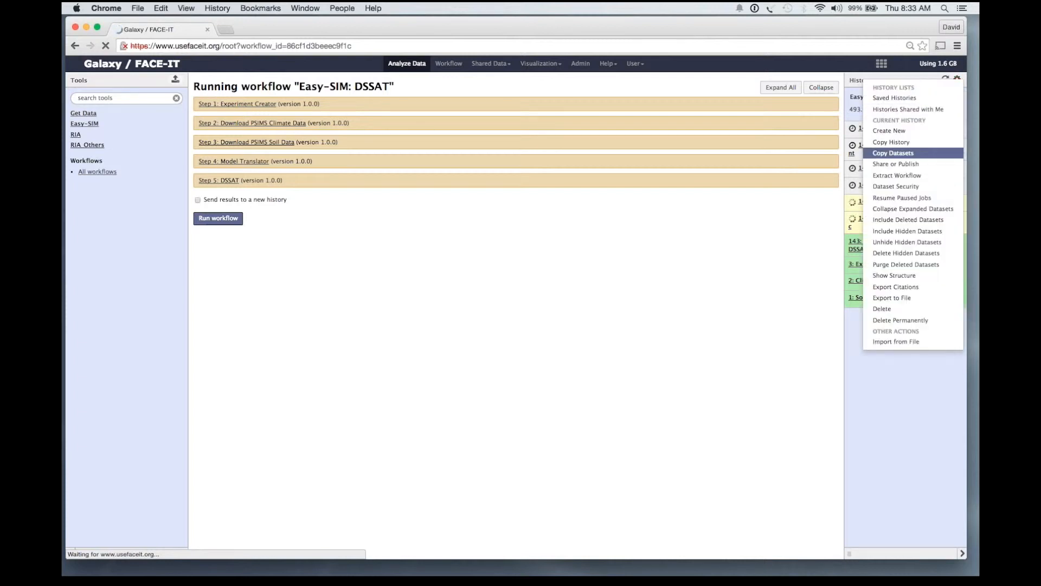
key("Escape")
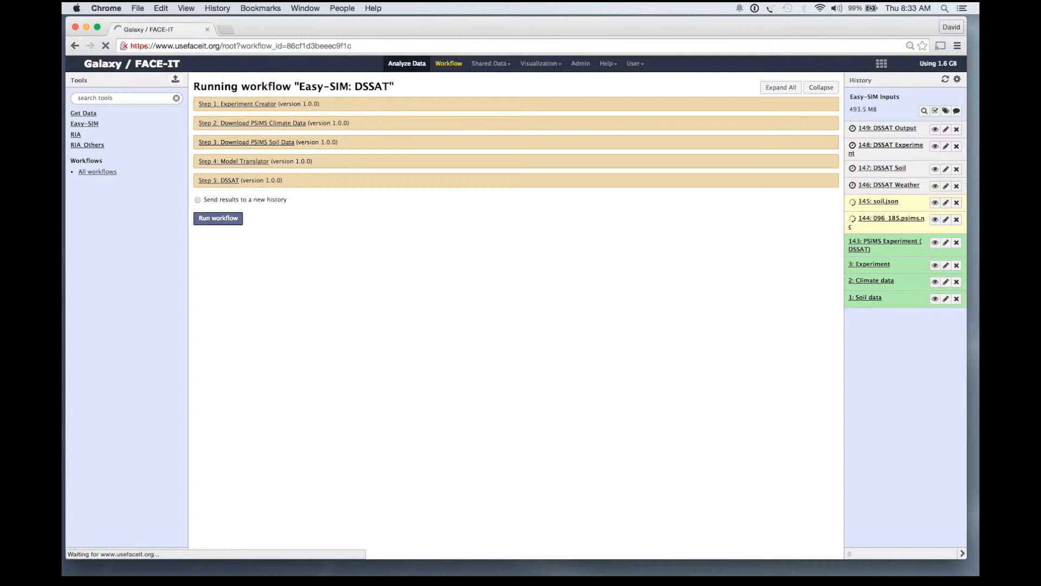
left_click(490, 64)
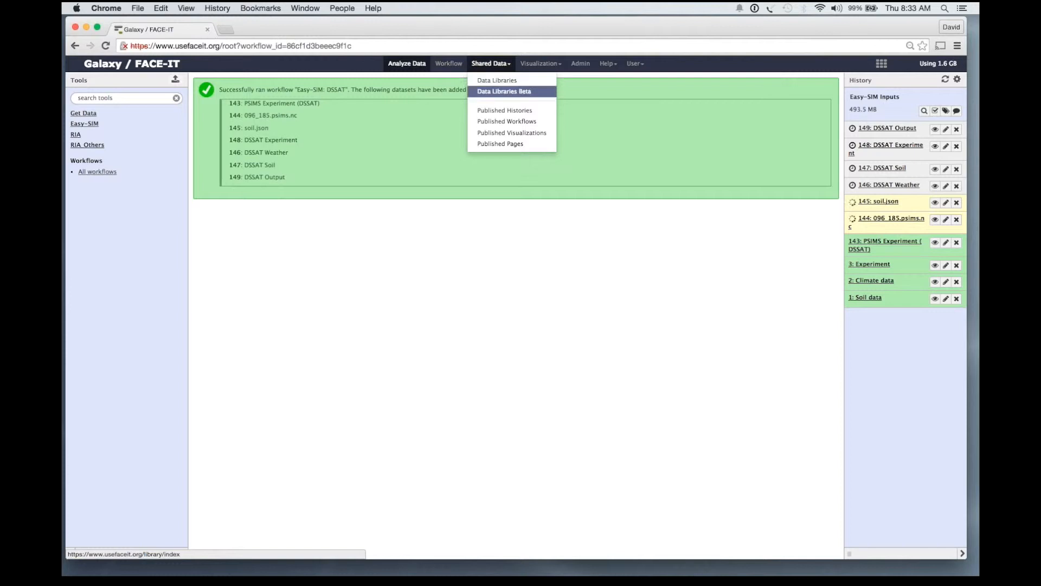
Browse the published histories, view the 149: DSSAT Output summary table, then list your workflows.
left_click(504, 110)
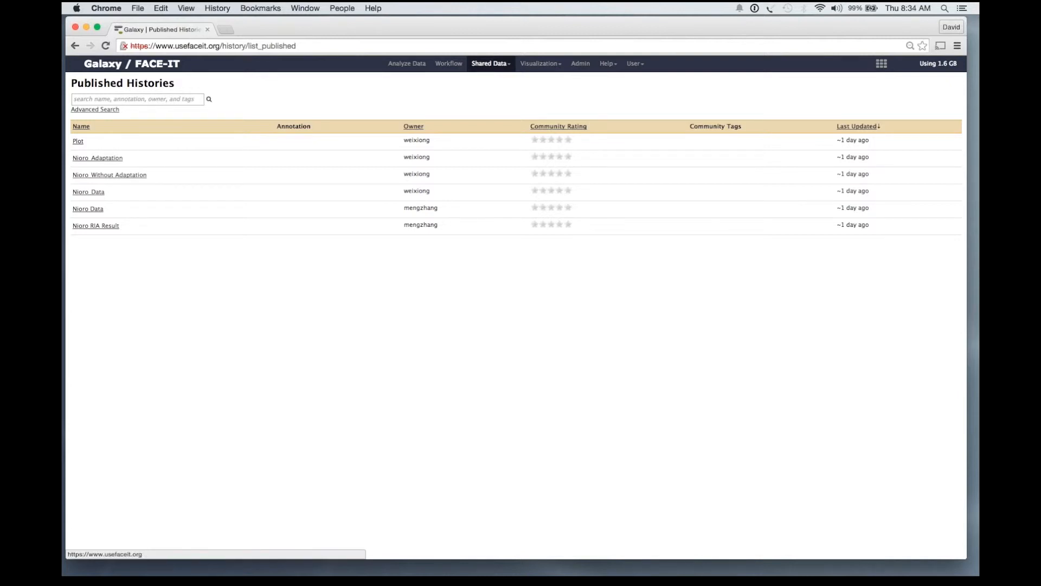
left_click(407, 64)
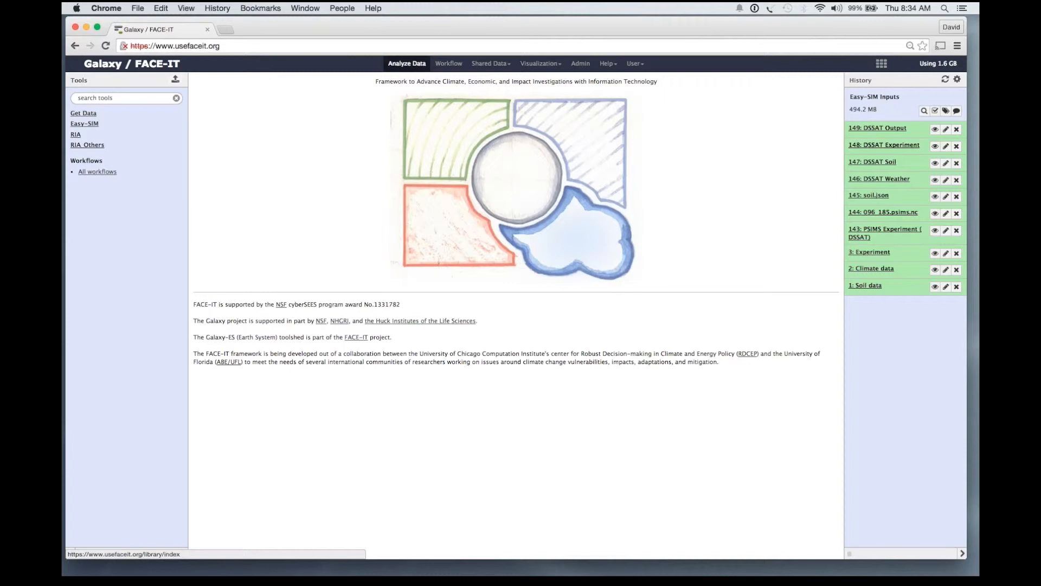
left_click(934, 129)
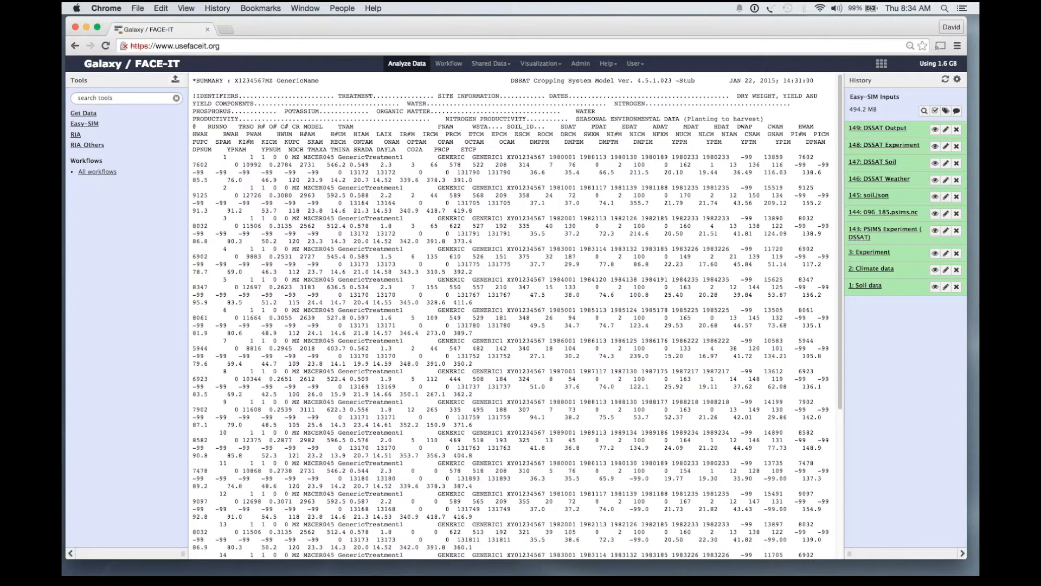
left_click(448, 63)
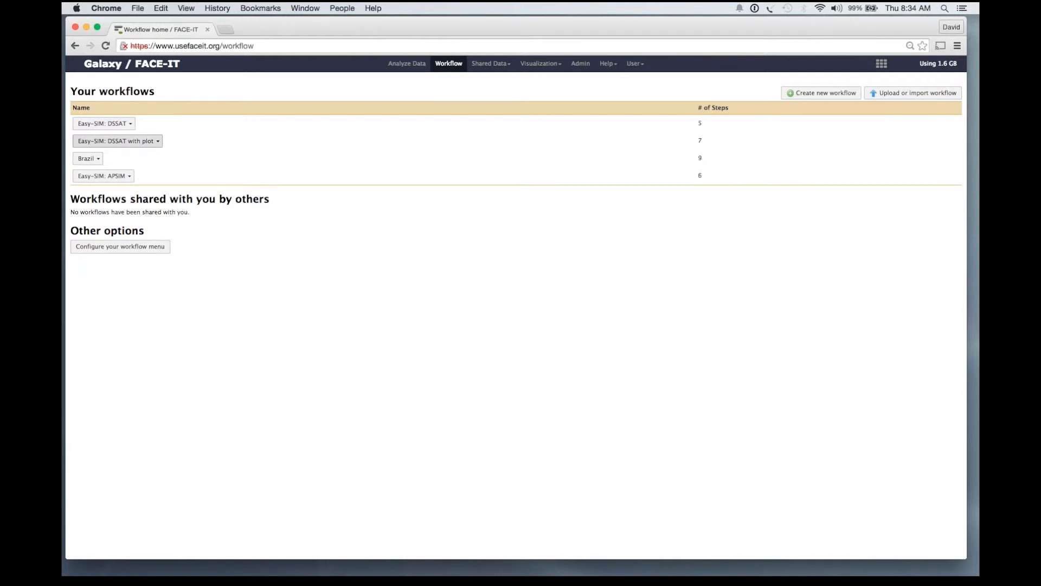
Edit Easy-SIM: DSSAT with plot, pan to its plot steps, and bring up its run form.
left_click(120, 141)
left_click(130, 150)
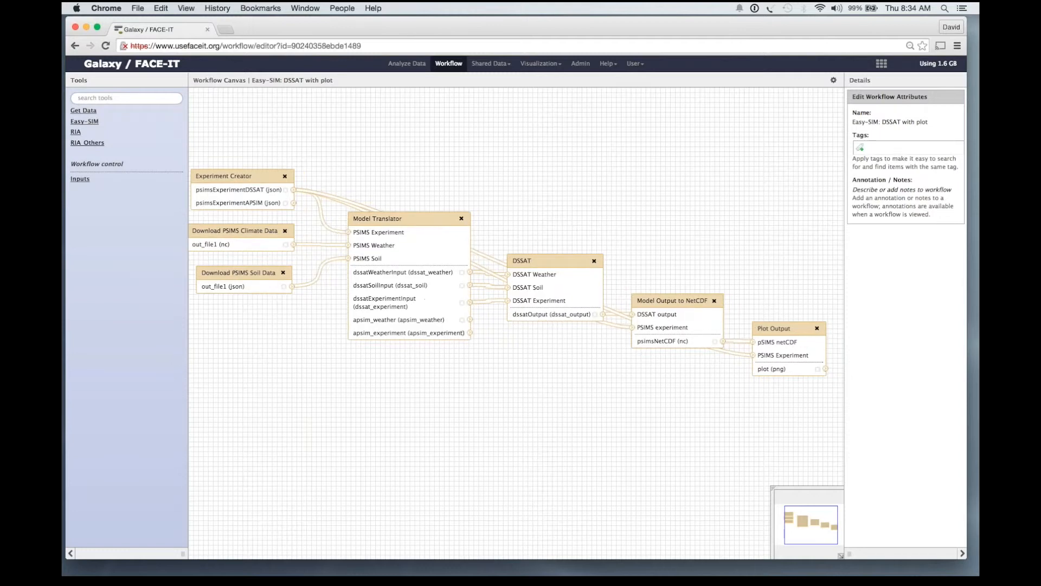
left_click_drag(488, 412, 371, 384)
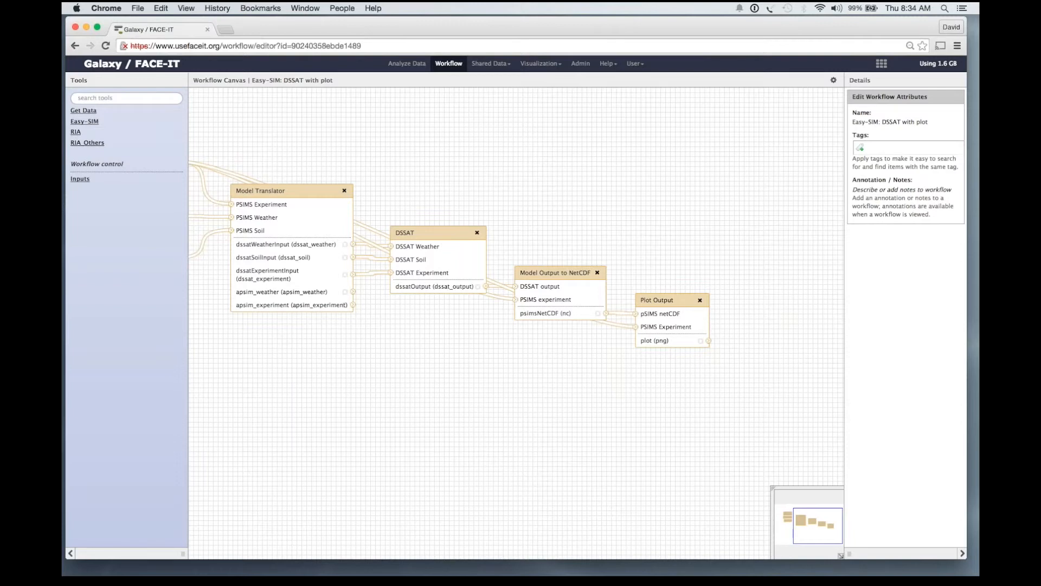
left_click(833, 79)
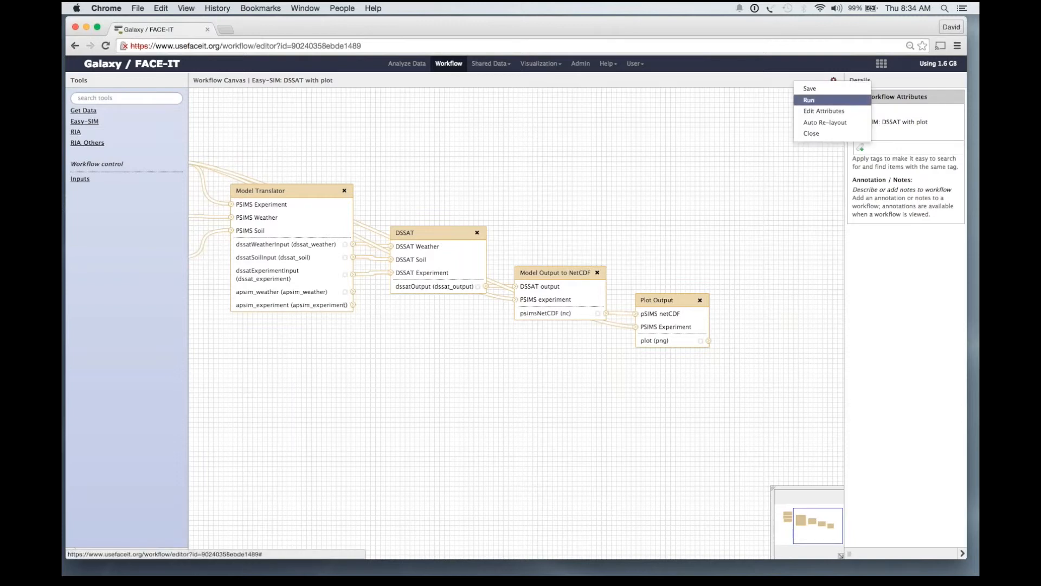
left_click(808, 100)
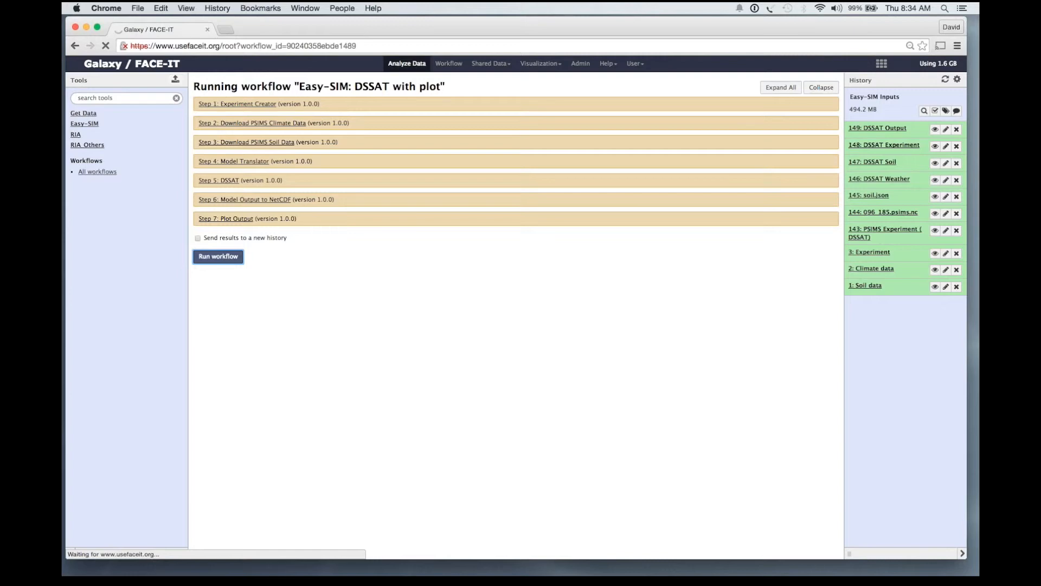
Refresh the history to show plot-workflow datasets 150–158, then return to the workflows list.
left_click(945, 79)
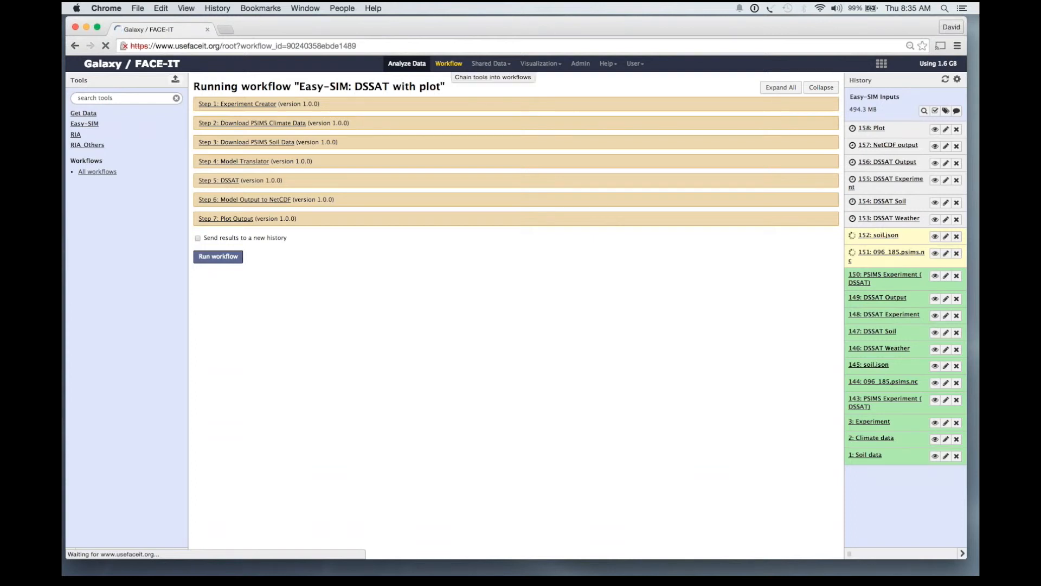
left_click(448, 63)
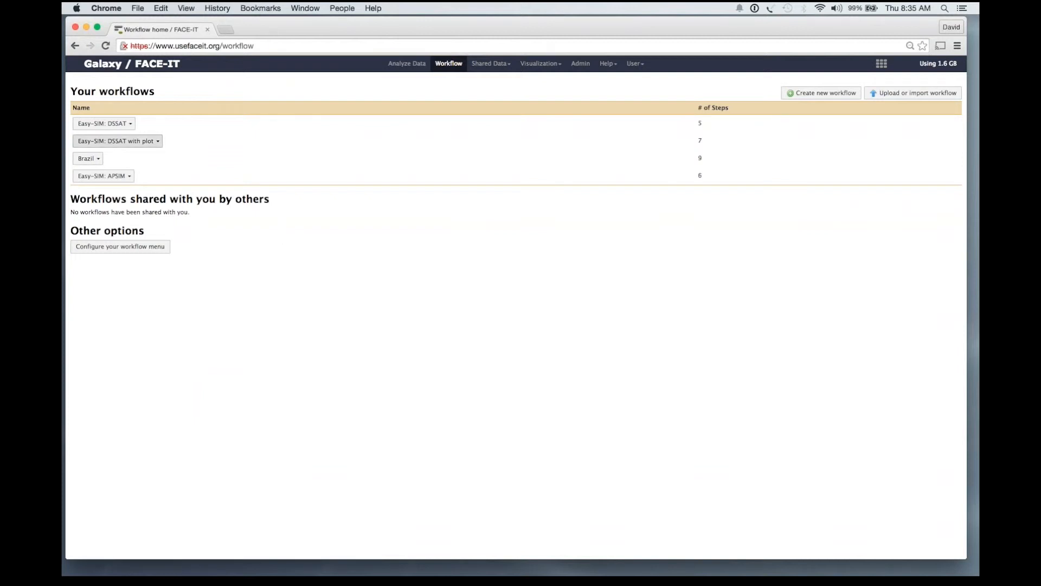
Browse the Published Workflows list, then go back to Analyze Data with 158: Plot finished.
left_click(142, 141)
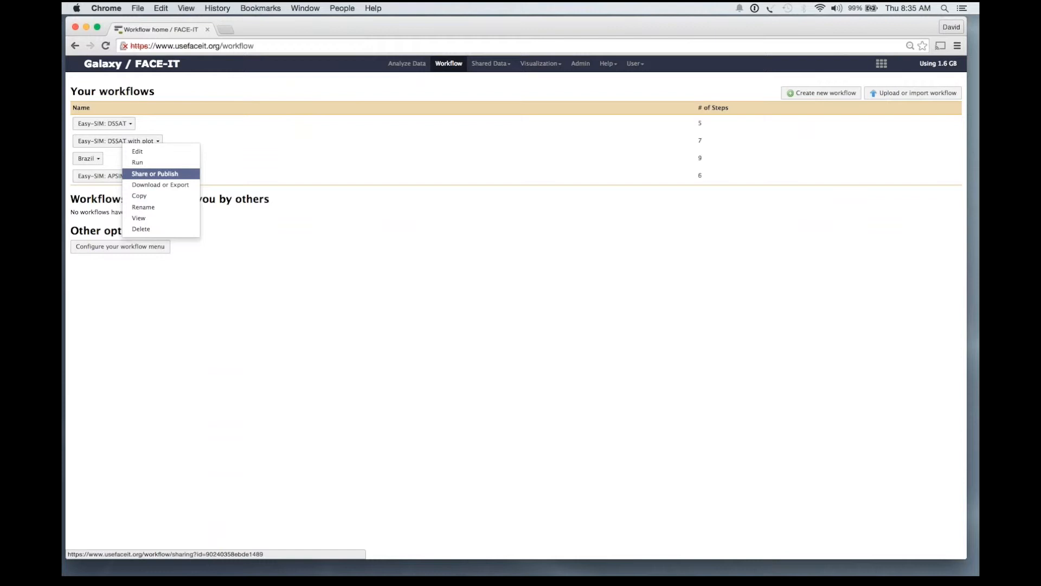
left_click(449, 63)
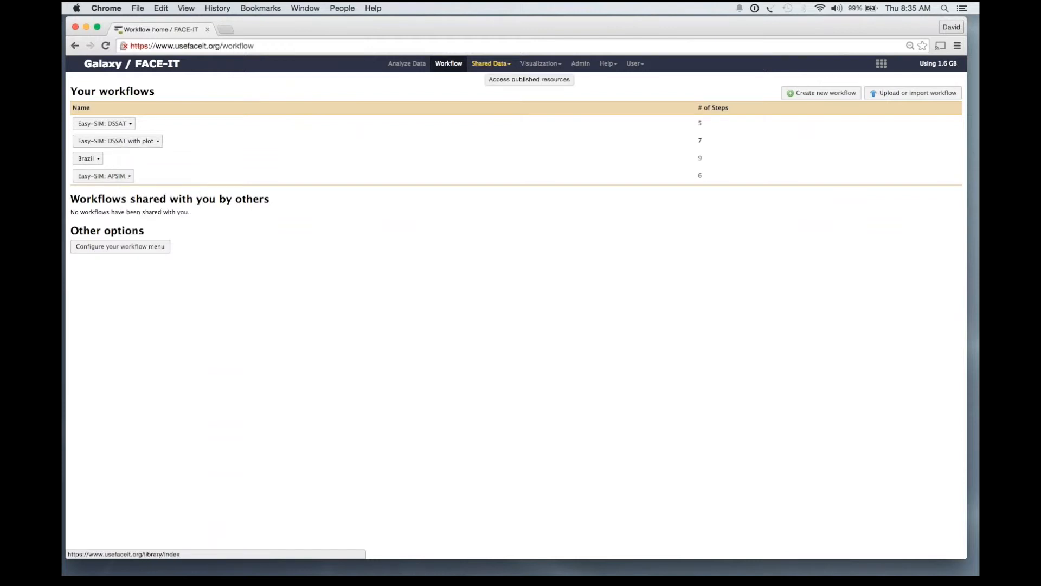
left_click(491, 63)
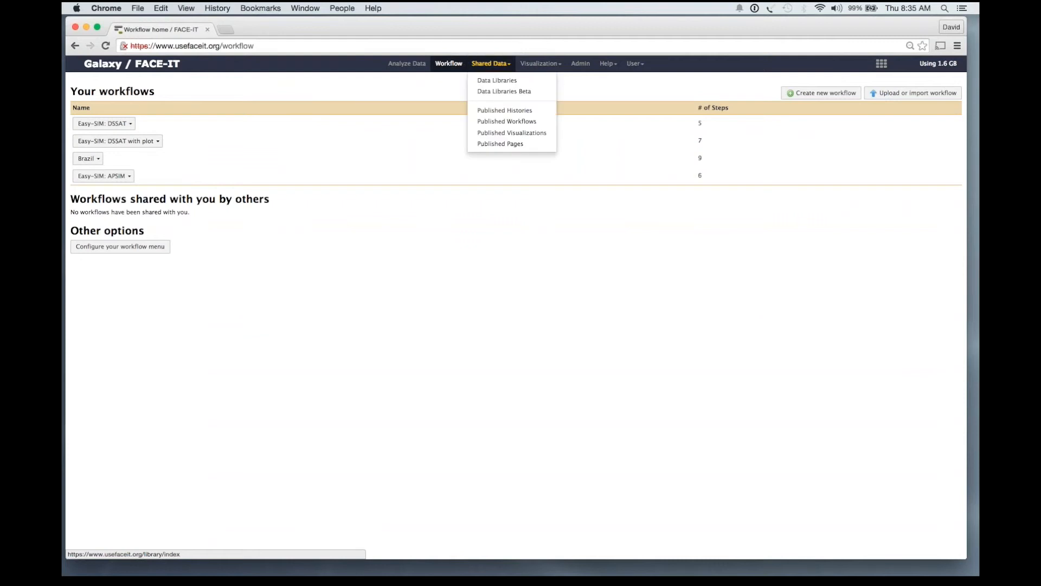
left_click(506, 121)
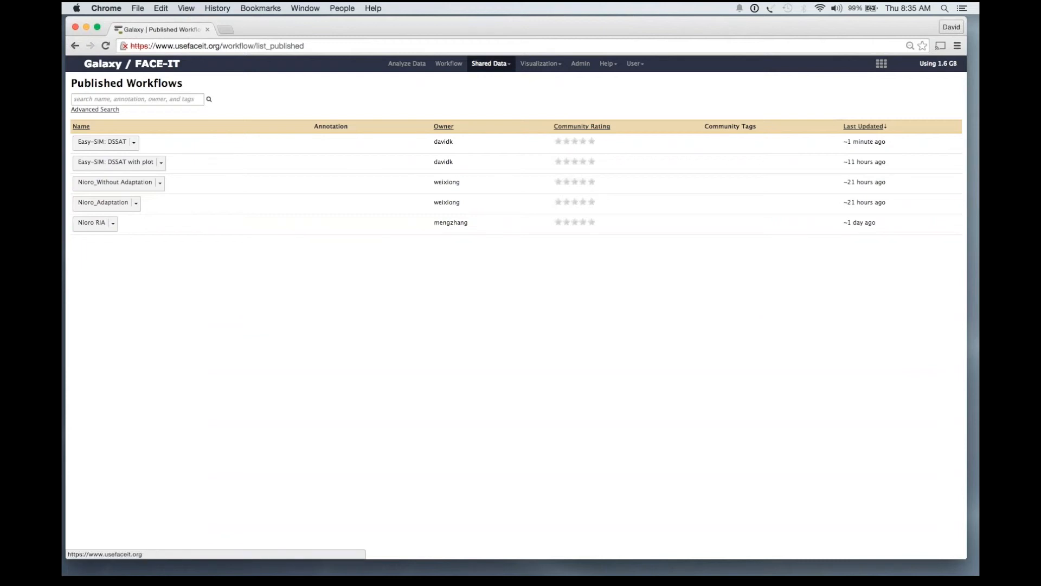
left_click(406, 63)
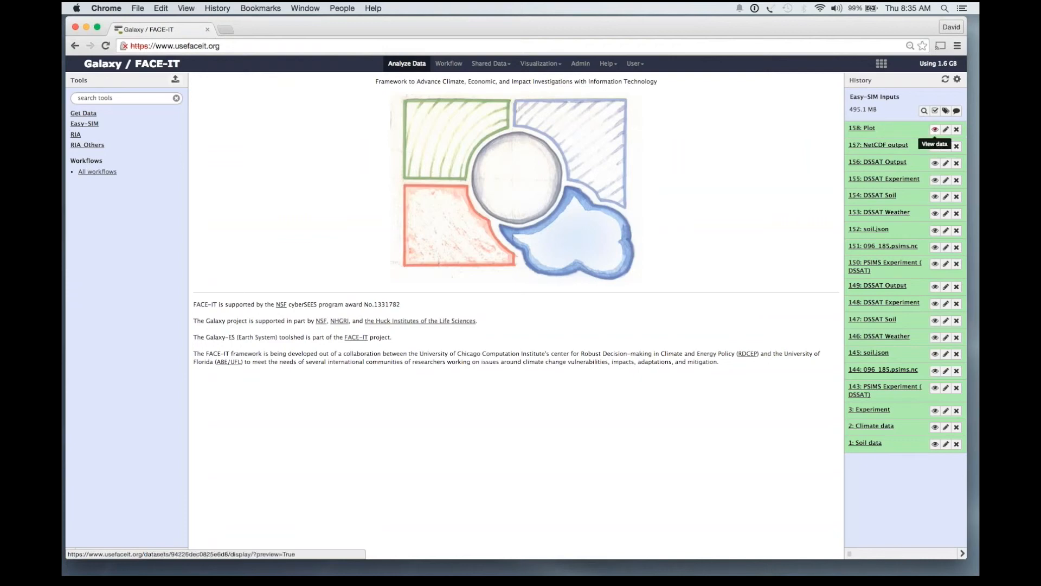
View dataset 158's 'Yield at harvest maturity in 2 scenarios' chart comparing Irrigated and Rainfed yields.
left_click(934, 129)
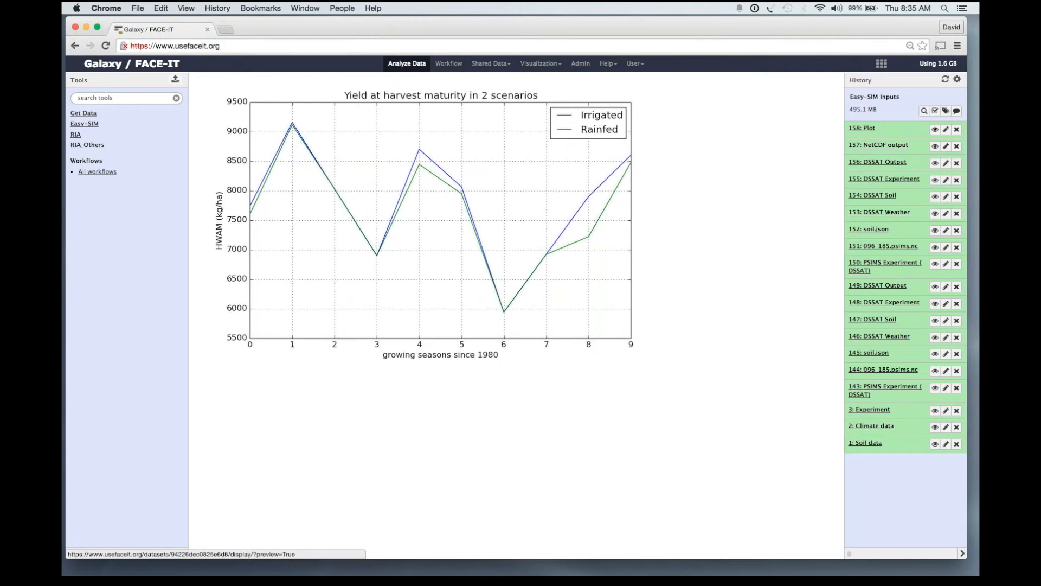
left_click(490, 64)
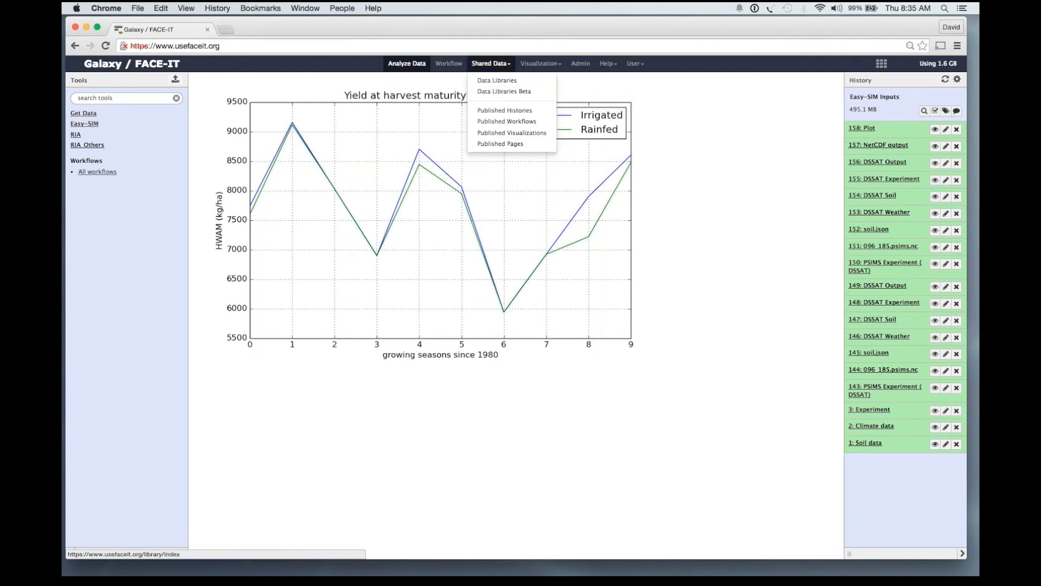
Import ACCESS1-0.nc from the GCM Data Library into the history and expand dataset 159.
left_click(490, 63)
left_click(491, 63)
left_click(488, 80)
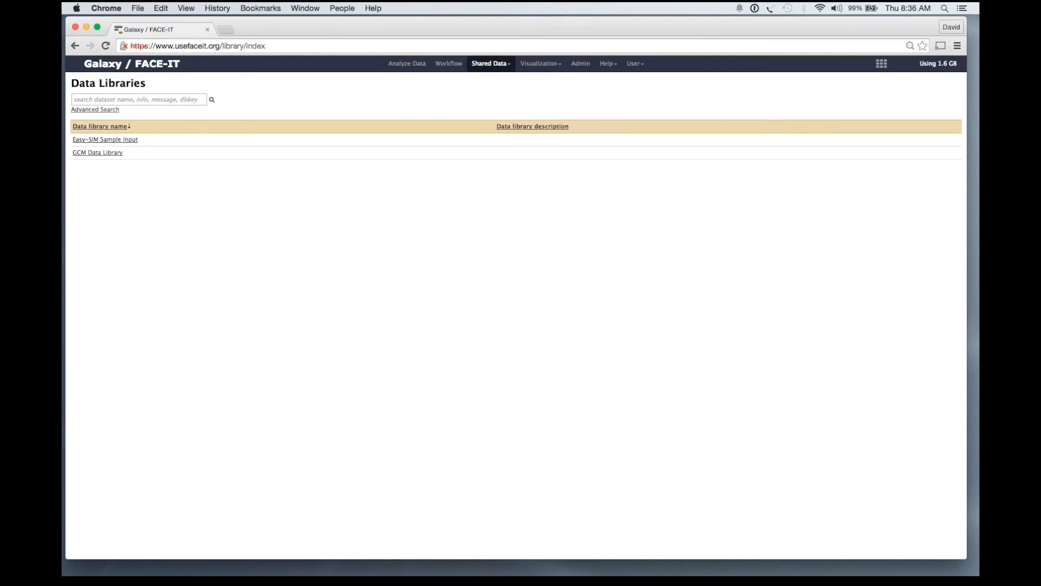
left_click(103, 153)
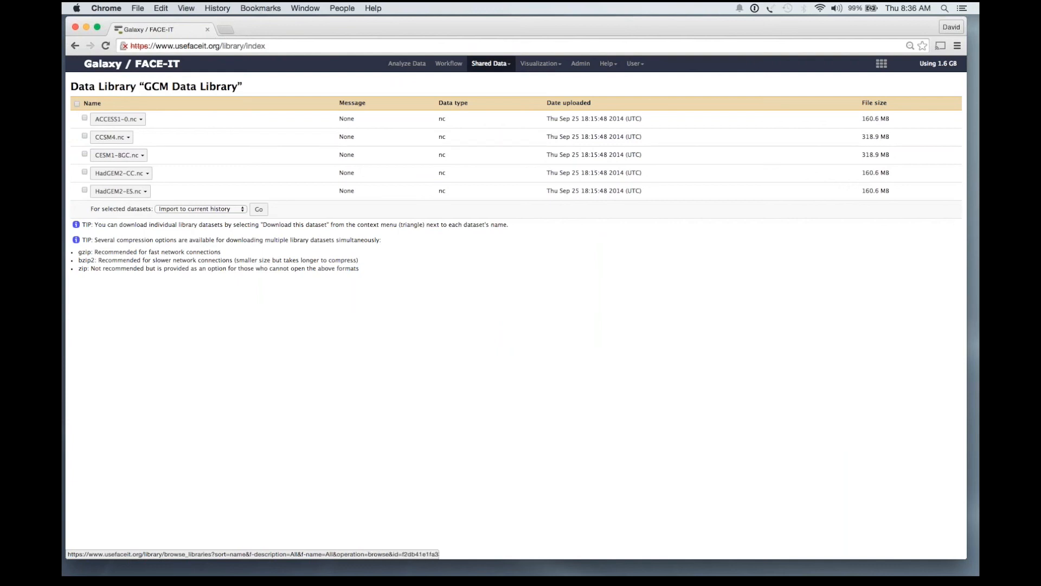
left_click(84, 118)
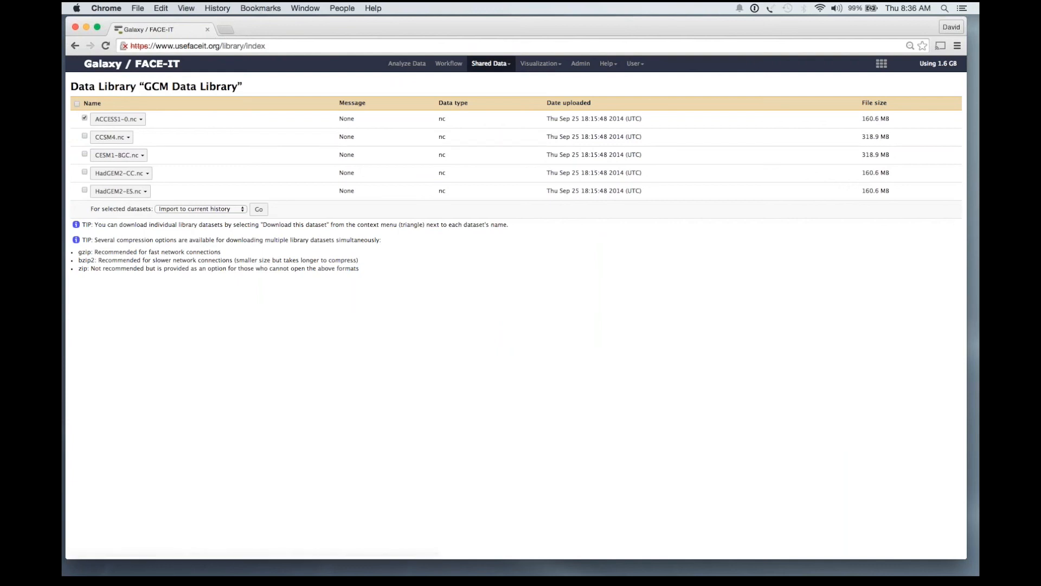
left_click(259, 208)
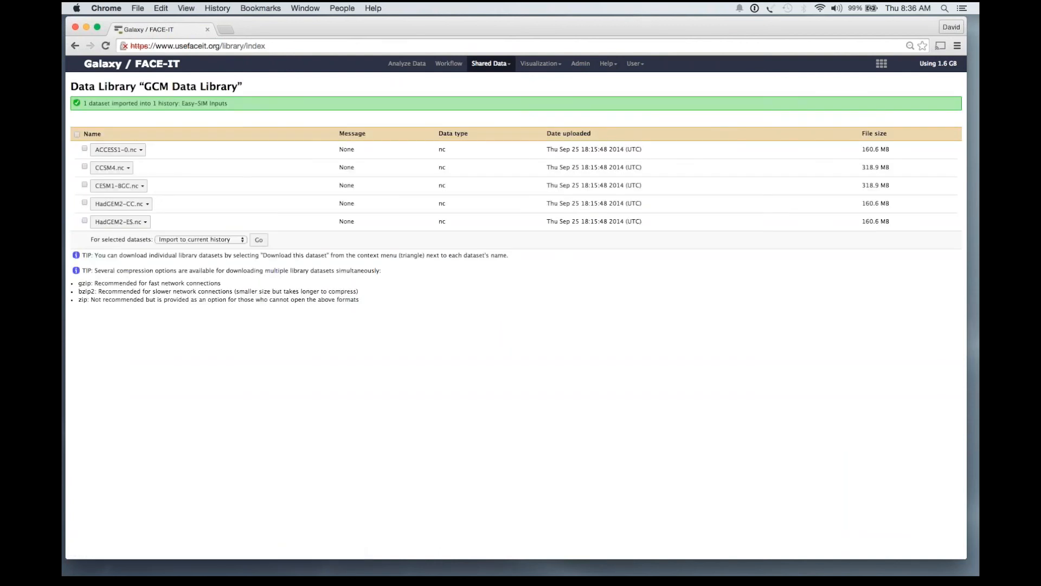
left_click(407, 63)
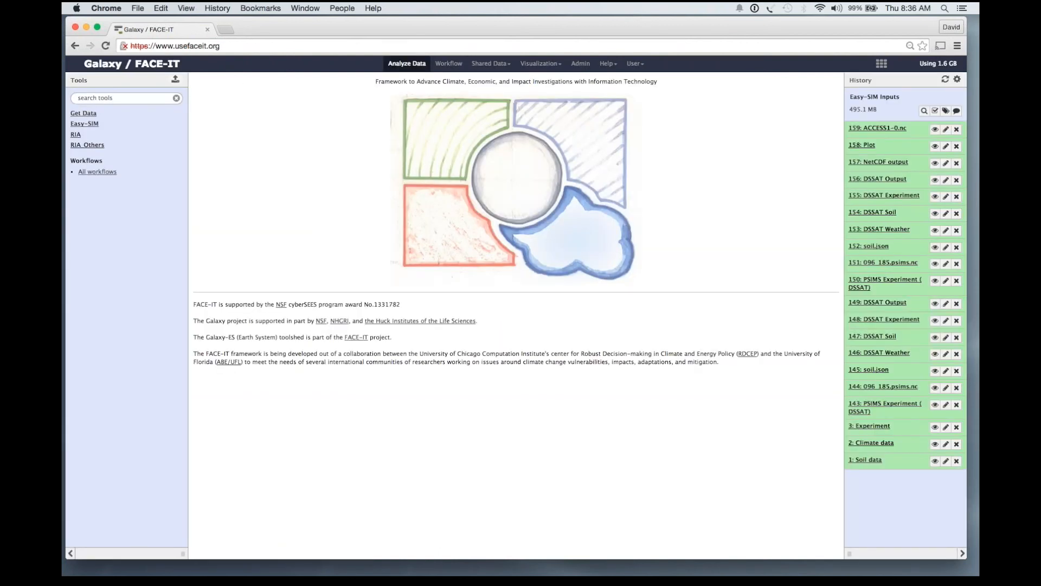
left_click(877, 128)
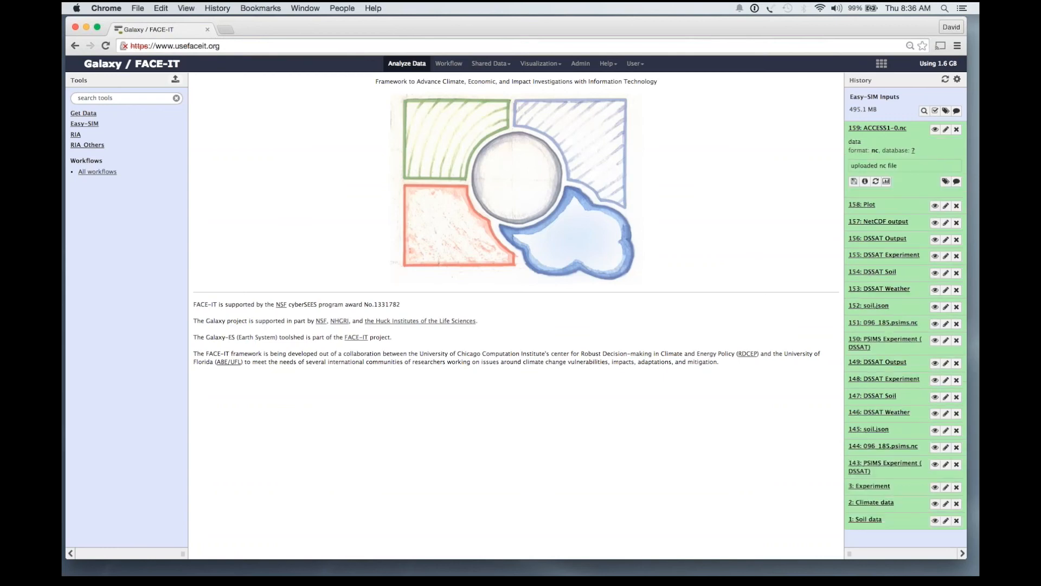